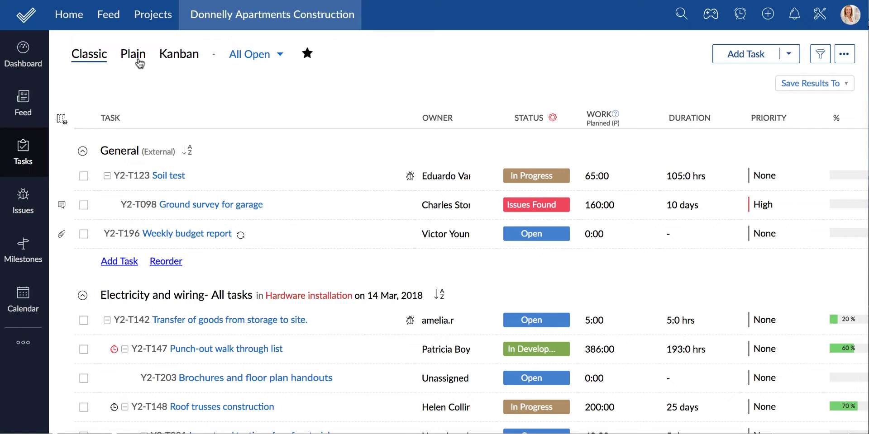
# Look at the Plain and Classic task views, and move the Paint patch testing card to To be tested in Kanban
pyautogui.click(140, 63)
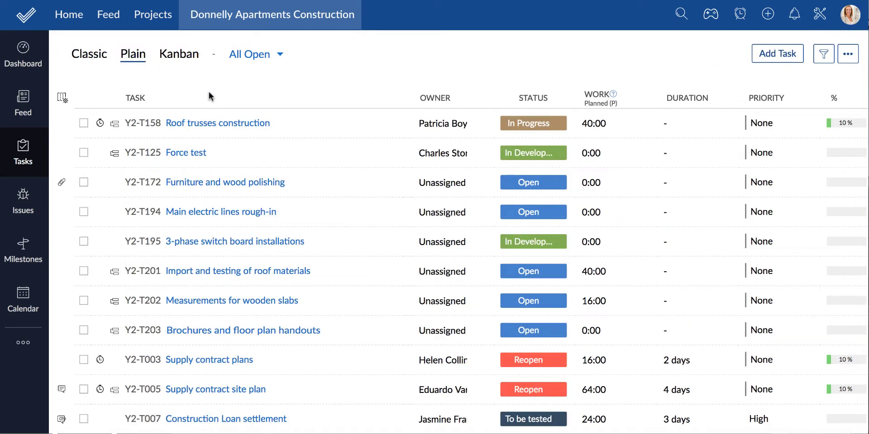
pyautogui.click(91, 61)
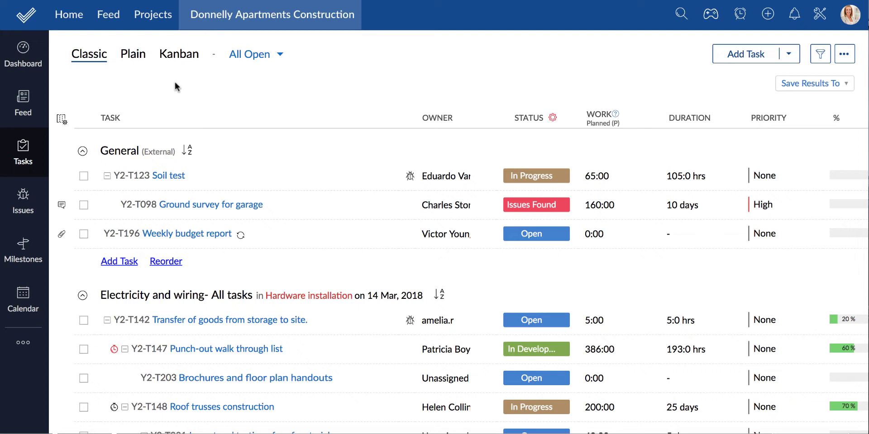
pyautogui.click(179, 57)
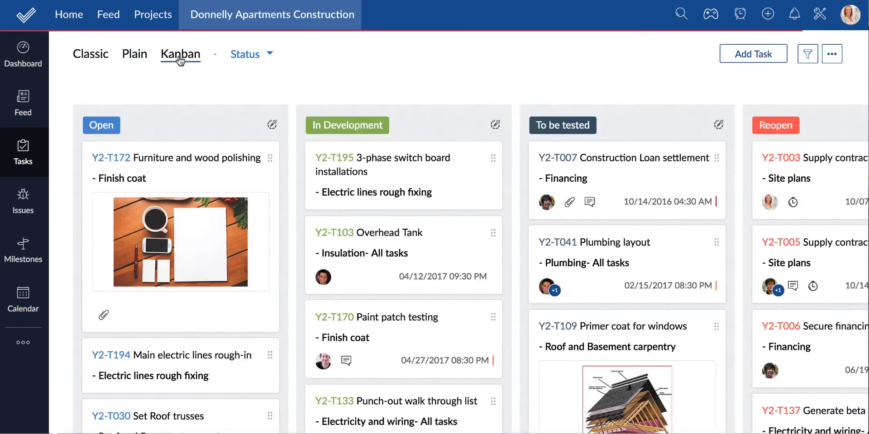
pyautogui.moveTo(363, 315); pyautogui.dragTo(612, 348)
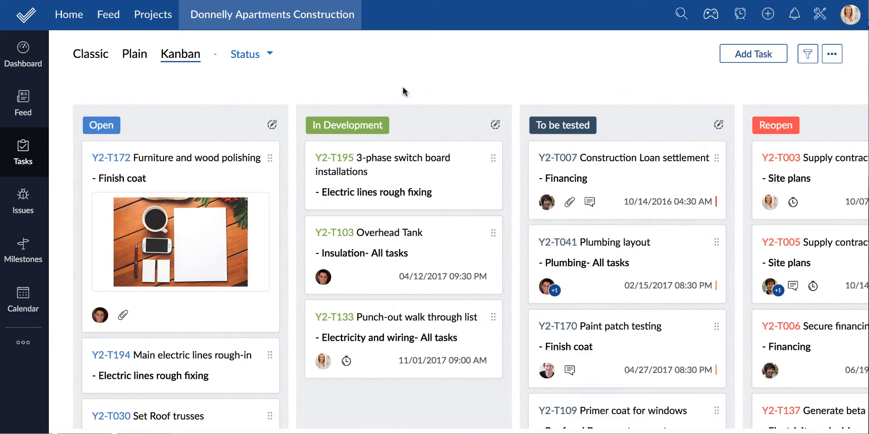
# Group the Kanban board by Priority, and return to the Classic task view
pyautogui.click(270, 54)
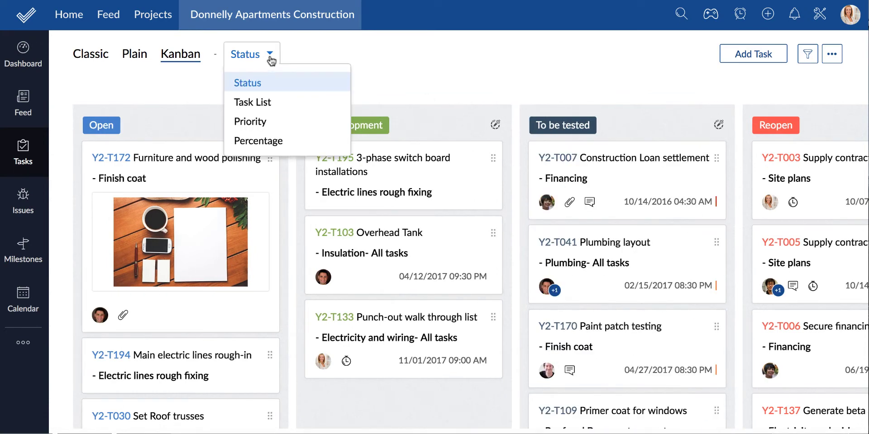
pyautogui.click(272, 123)
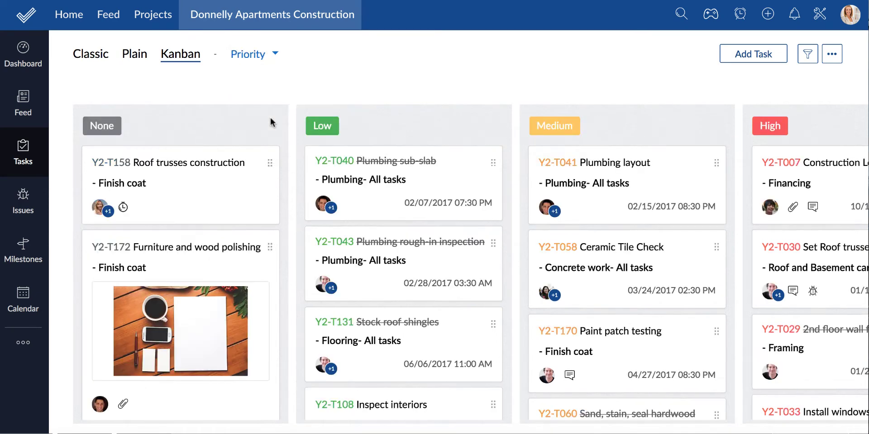
pyautogui.click(96, 58)
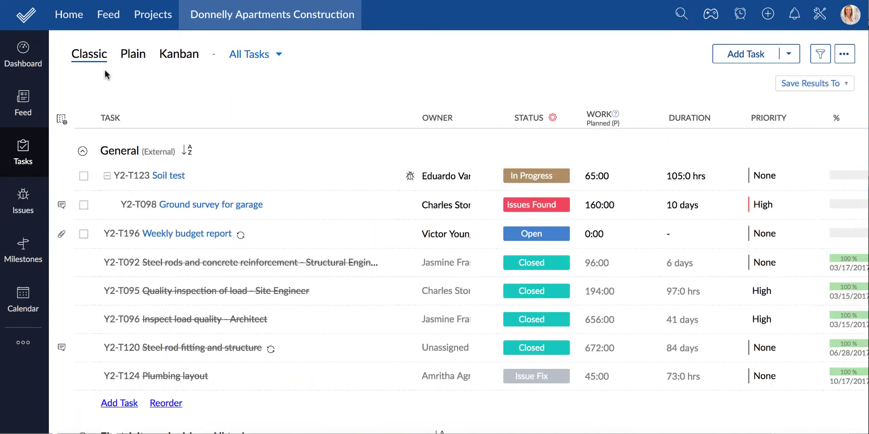
# Set up a custom task view named "This week's priority" with the criterion Task Name Contains "roof"
pyautogui.click(277, 56)
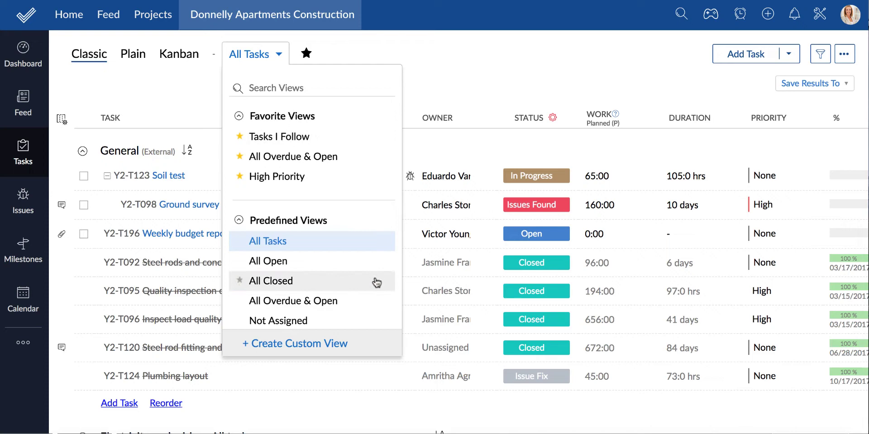
pyautogui.scroll(-3, 376, 283)
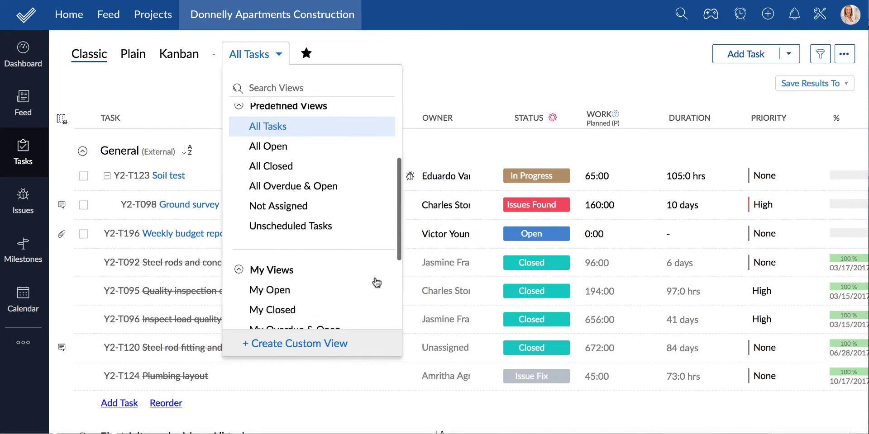
pyautogui.scroll(-3, 376, 282)
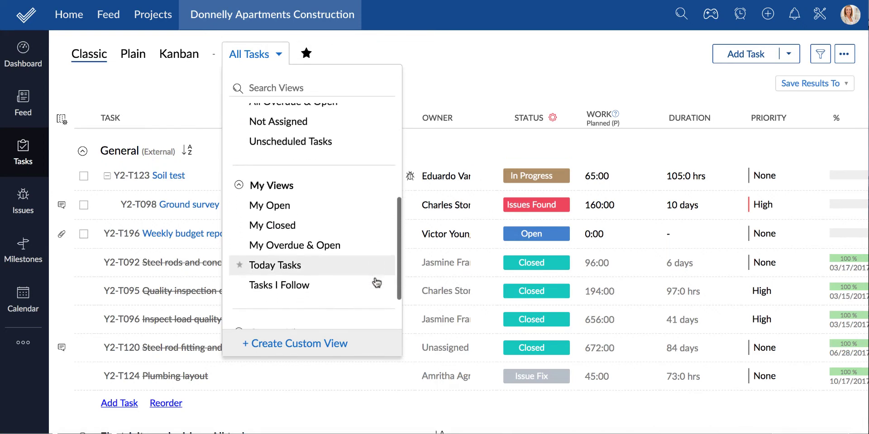
pyautogui.scroll(-3, 376, 283)
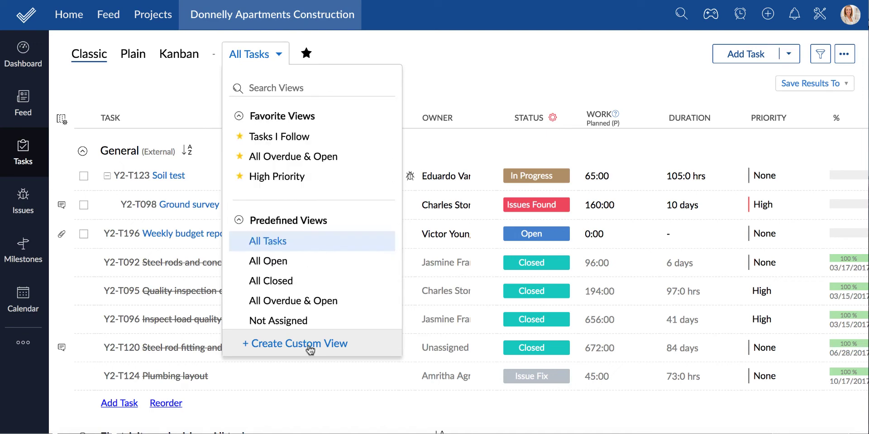
pyautogui.click(309, 346)
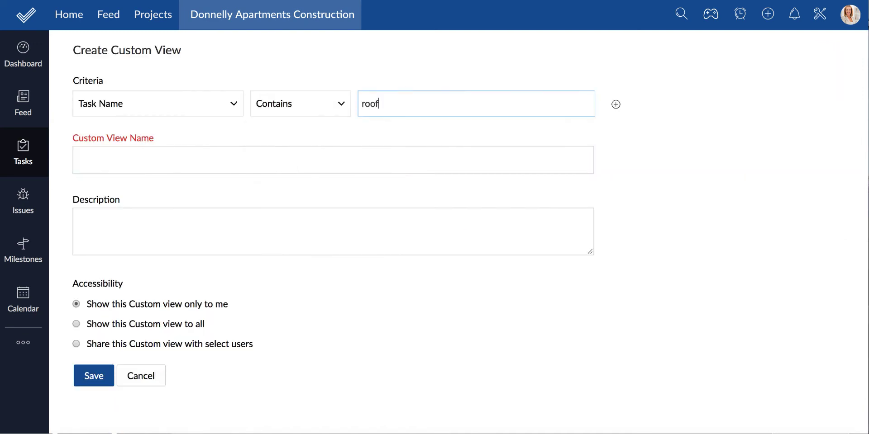
pyautogui.click(91, 160)
pyautogui.write("This week's priority")
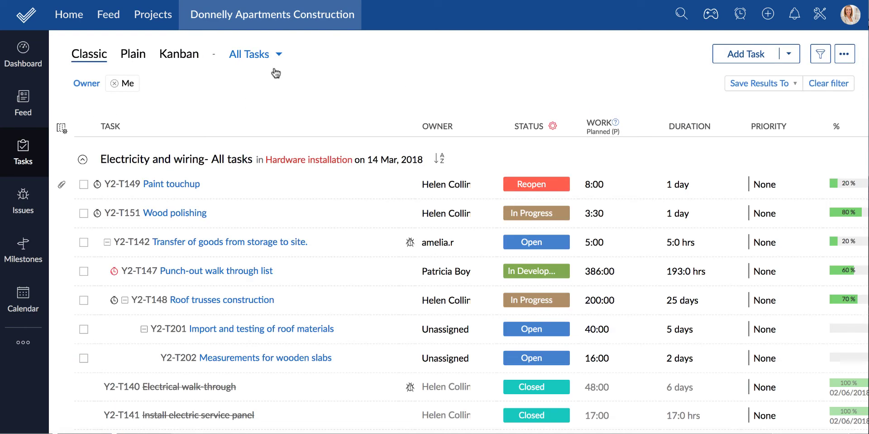
# Search the task views for "all ope" and mark the predefined All Open view as a favorite
pyautogui.click(256, 54)
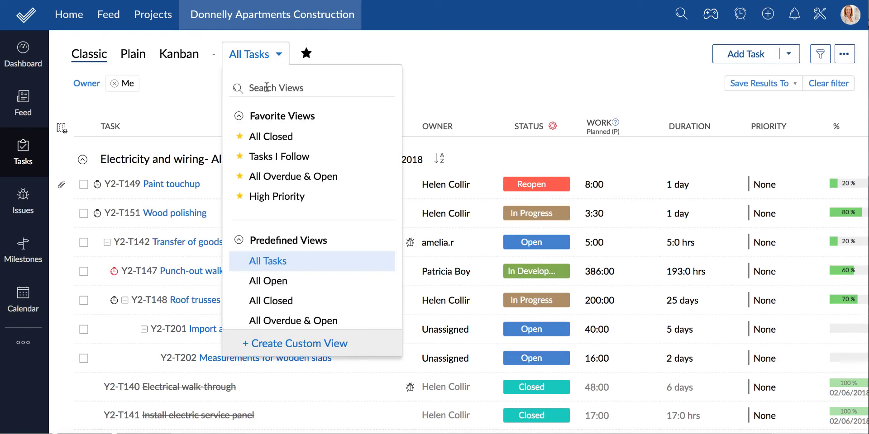
pyautogui.click(267, 86)
pyautogui.write('all ope')
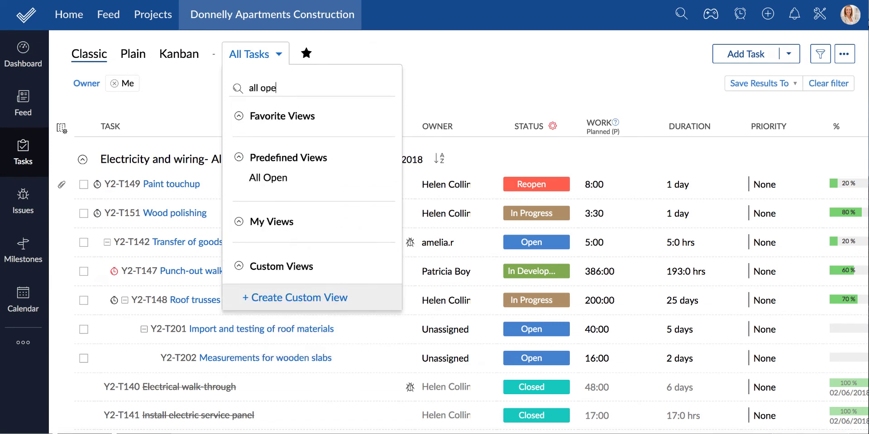
pyautogui.click(239, 178)
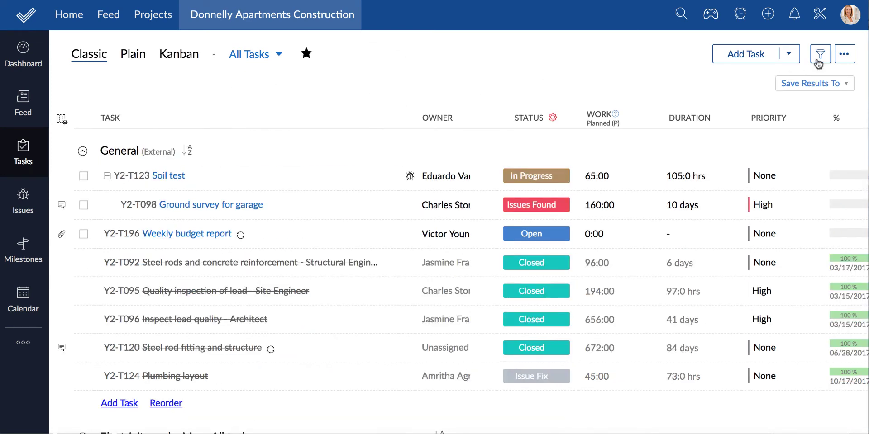
# Filter the task list to show only tasks whose Owner is Me
pyautogui.click(819, 55)
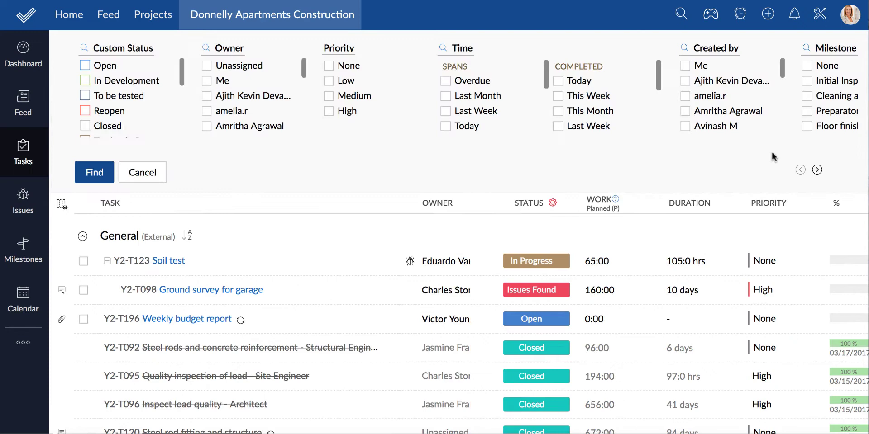
pyautogui.click(817, 170)
pyautogui.click(800, 169)
pyautogui.click(206, 81)
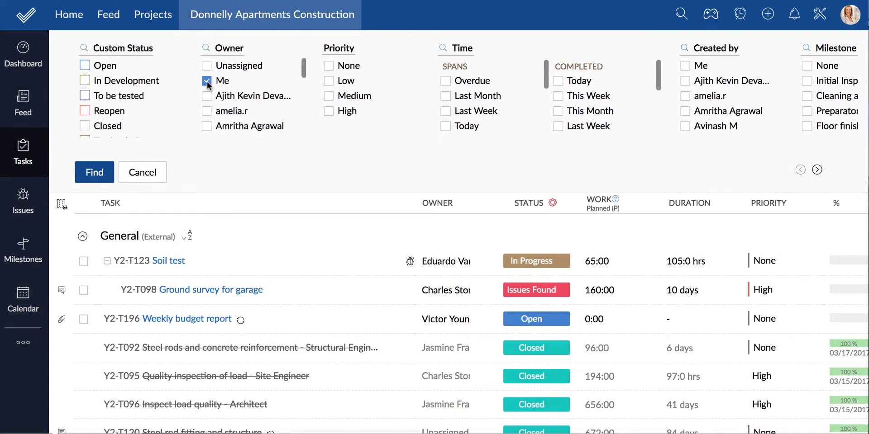
pyautogui.click(94, 172)
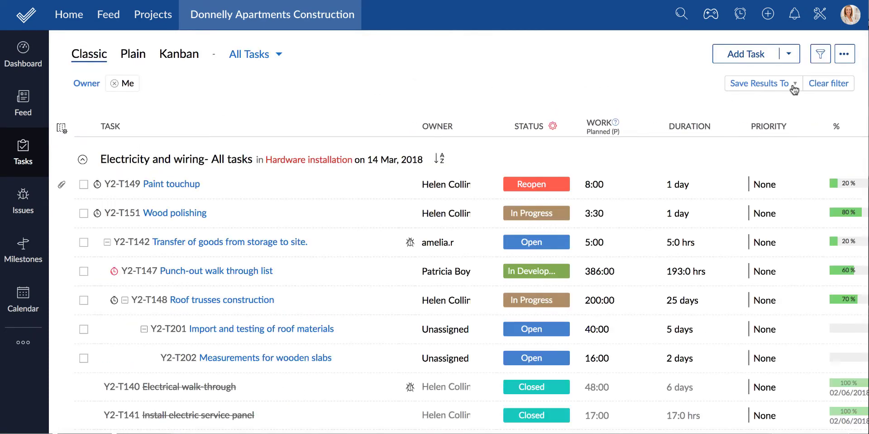
# Export the filtered task view to XLS, entering a password for the file, and clear the owner filter
pyautogui.click(792, 86)
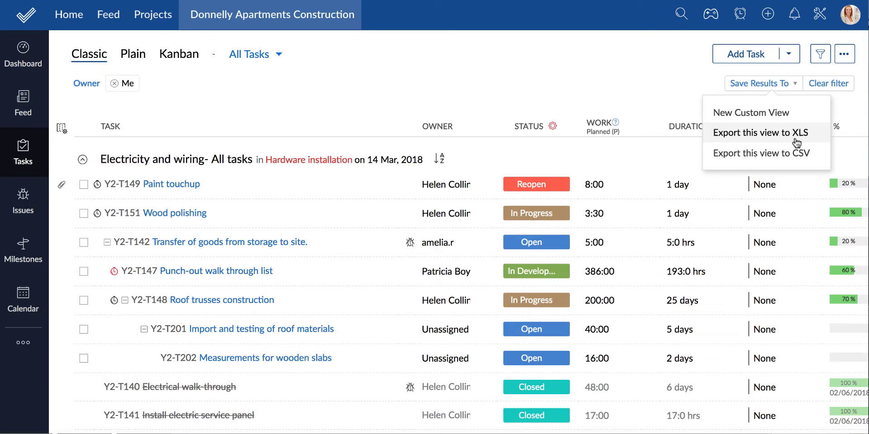
pyautogui.click(796, 144)
pyautogui.click(319, 261)
pyautogui.write('••••')
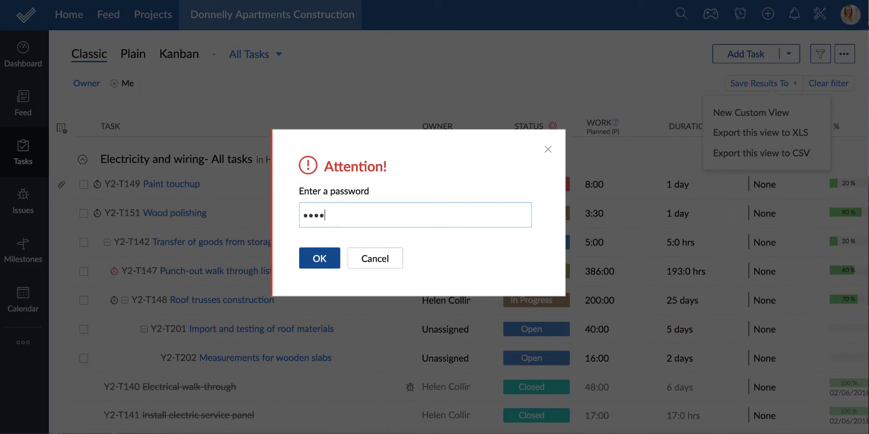
pyautogui.click(319, 263)
pyautogui.click(828, 83)
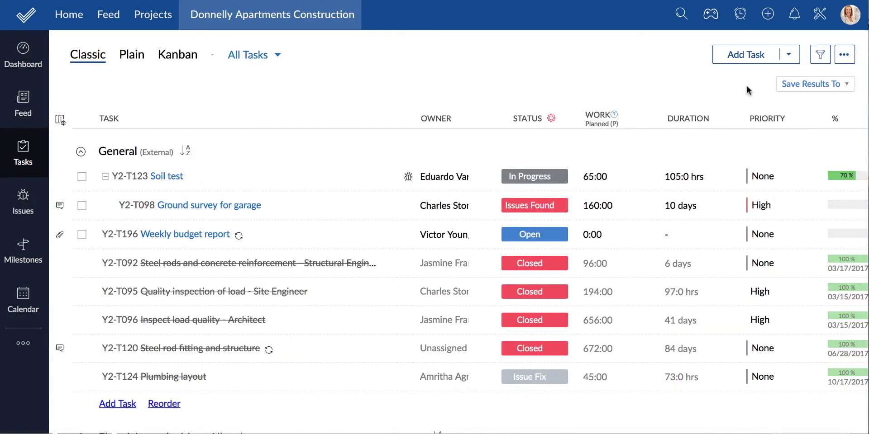
# Start a new task named "Safety Unit Check", describing that the burglar and fire alarms have been installed and which colleague would take it forward
pyautogui.click(744, 57)
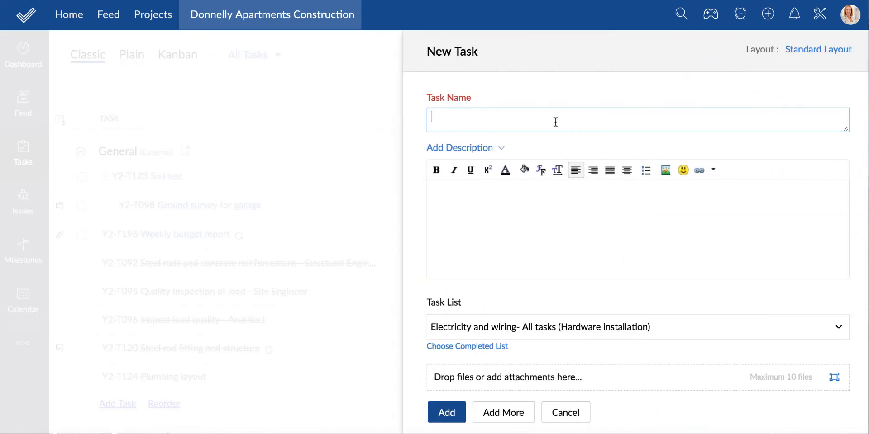
pyautogui.write('Safety Unit Check')
pyautogui.click(489, 206)
pyautogui.write('The burglar and fire alarms have been installed and Steve would take it forward from here.')
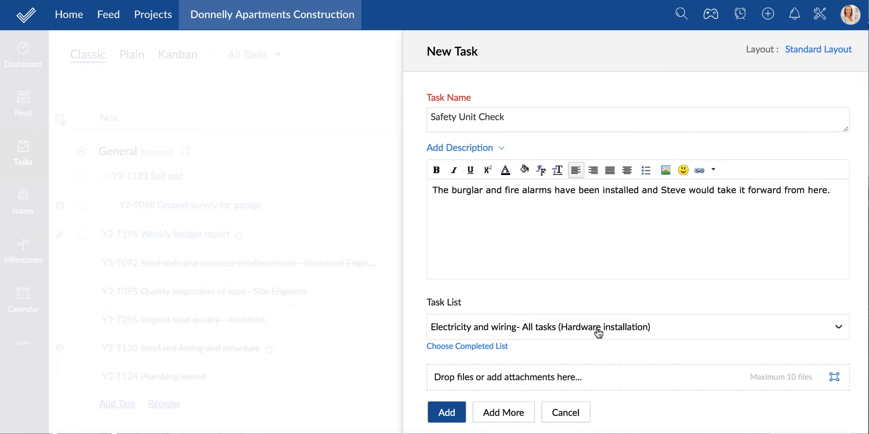
# Review the internal and external task lists for the new task, and assign the colleague mentioned in the description as its owner
pyautogui.click(662, 330)
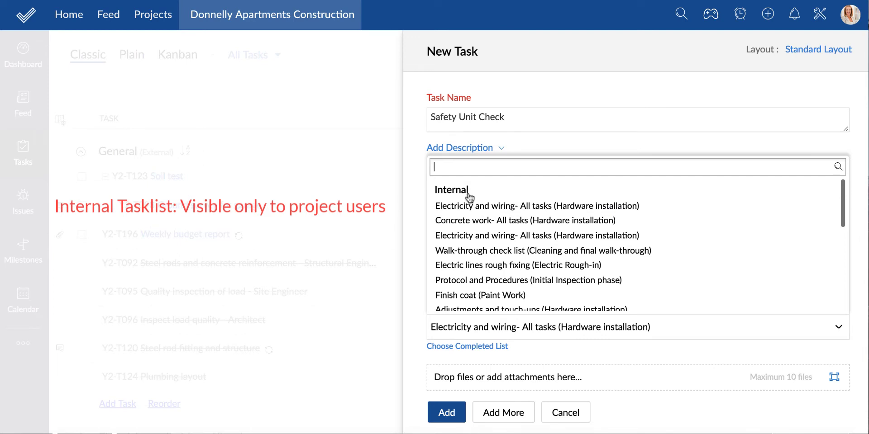
pyautogui.scroll(-5, 654, 279)
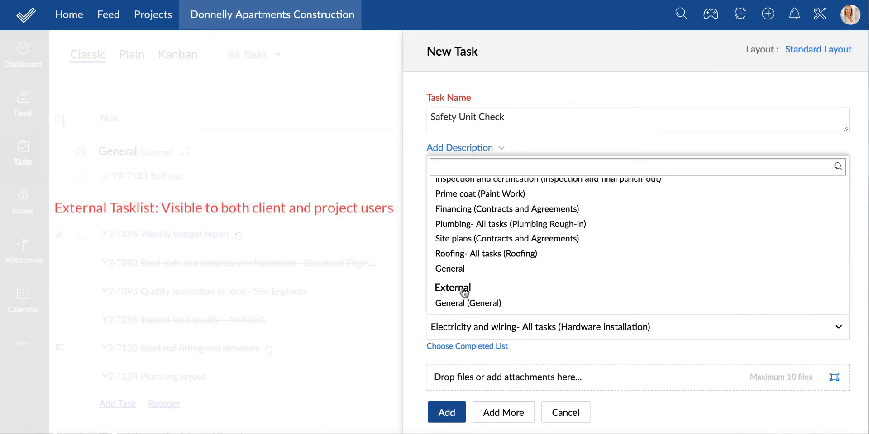
pyautogui.scroll(-3, 627, 375)
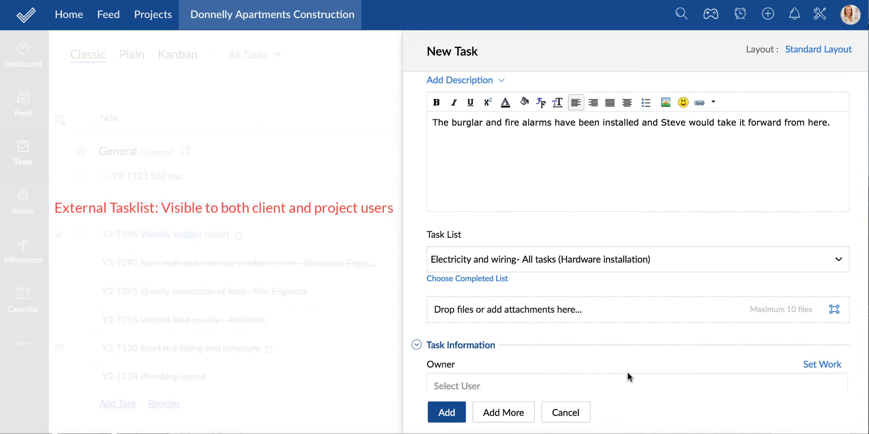
pyautogui.scroll(-1, 627, 375)
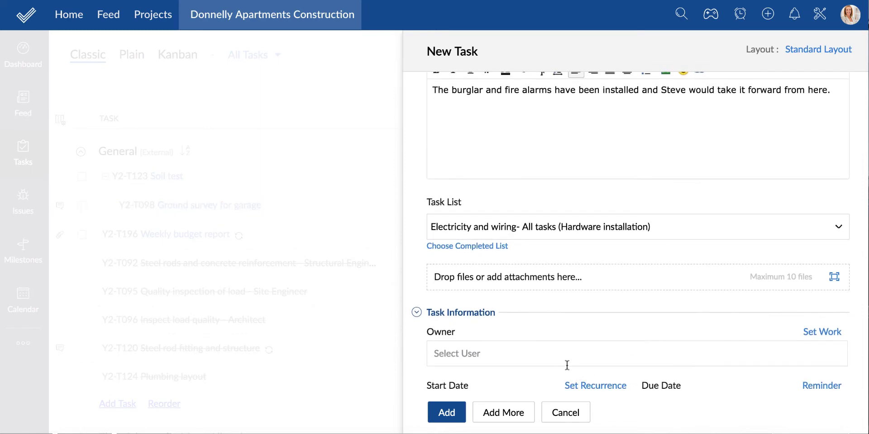
pyautogui.click(556, 354)
pyautogui.write('Ste')
pyautogui.press('Return')
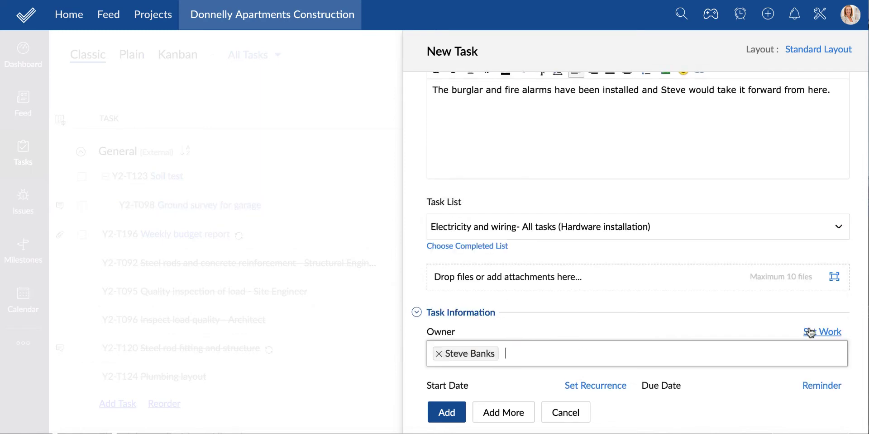
# Set the task owner's work to 3 work hours per day
pyautogui.click(817, 332)
pyautogui.click(826, 303)
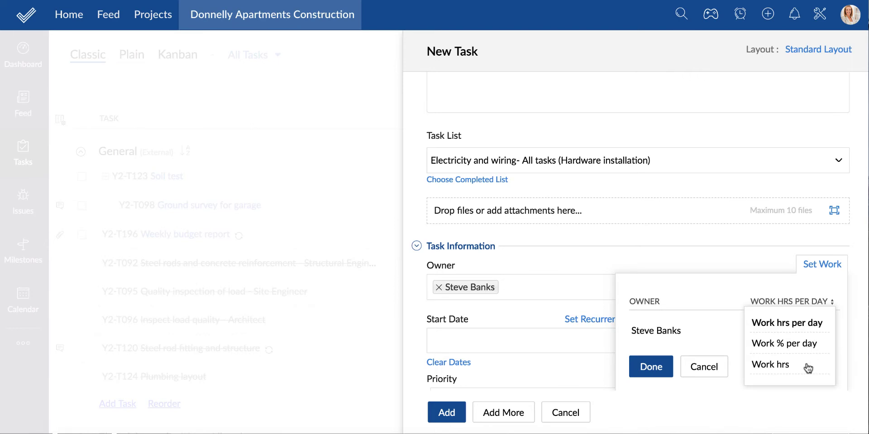
pyautogui.click(733, 343)
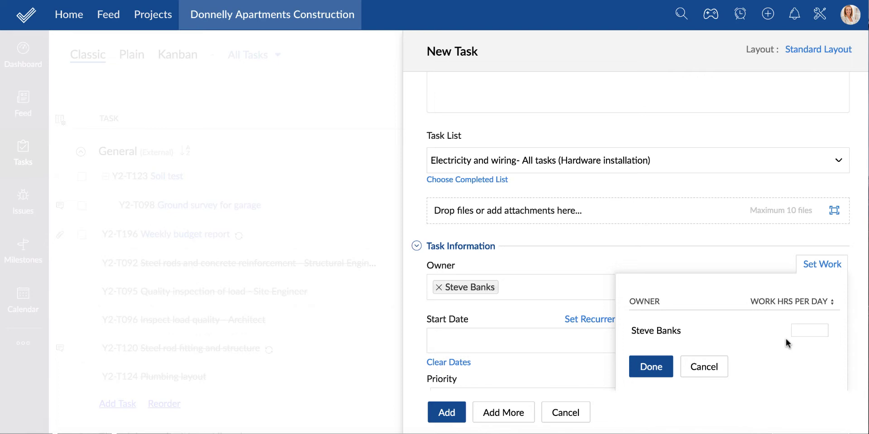
pyautogui.click(802, 331)
pyautogui.write('3')
pyautogui.click(652, 367)
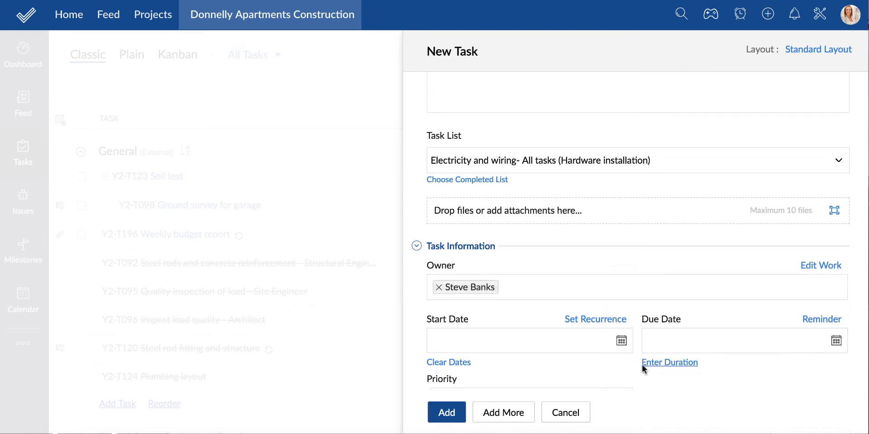
# Set the new task to recur weekly, once every 1 week, ending after -1 occurrences
pyautogui.click(580, 322)
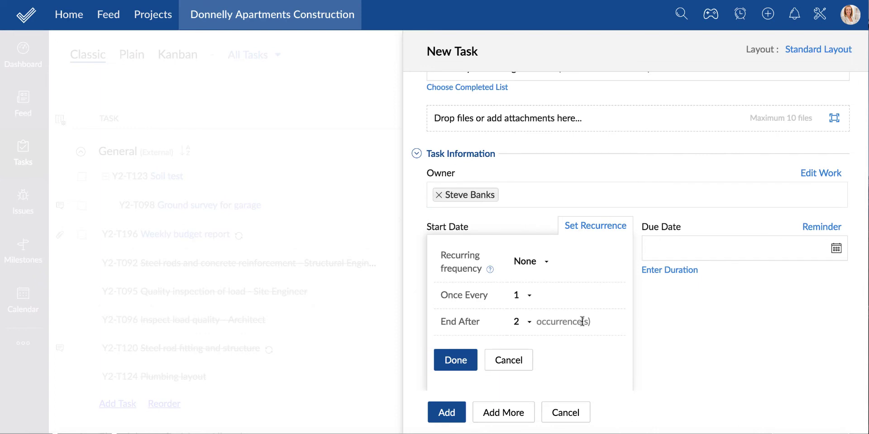
pyautogui.click(545, 263)
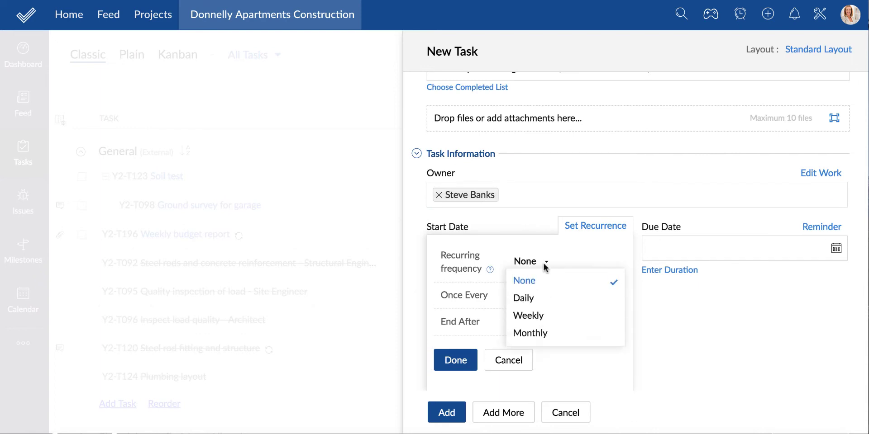
pyautogui.click(545, 316)
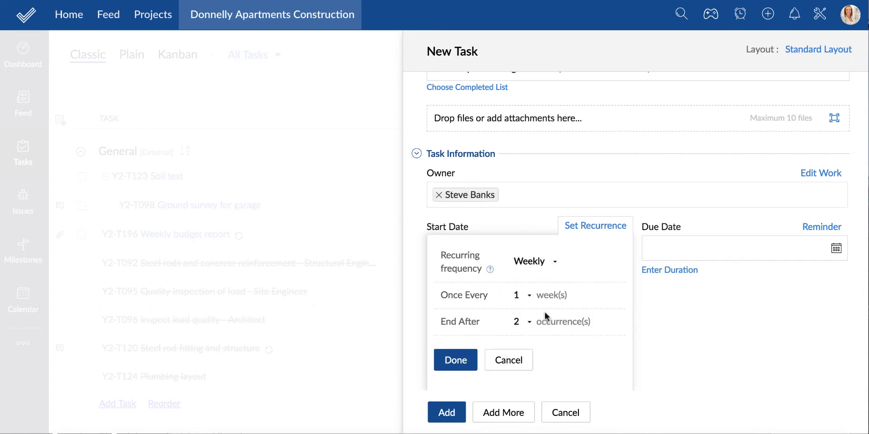
pyautogui.click(527, 323)
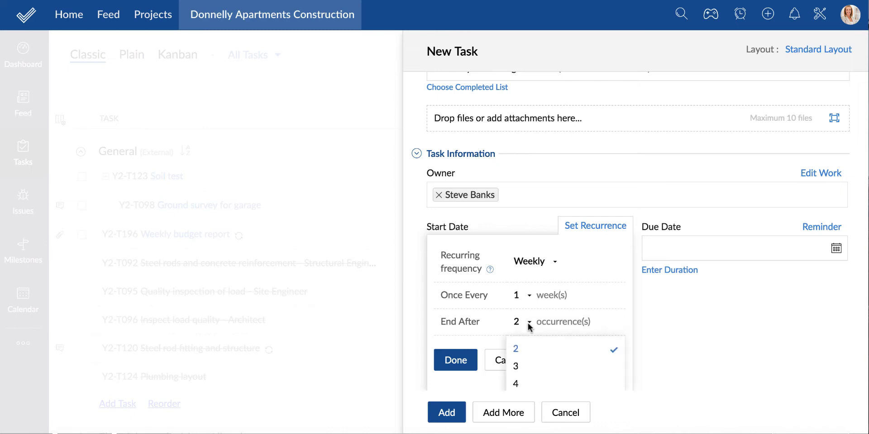
pyautogui.scroll(-10, 553, 359)
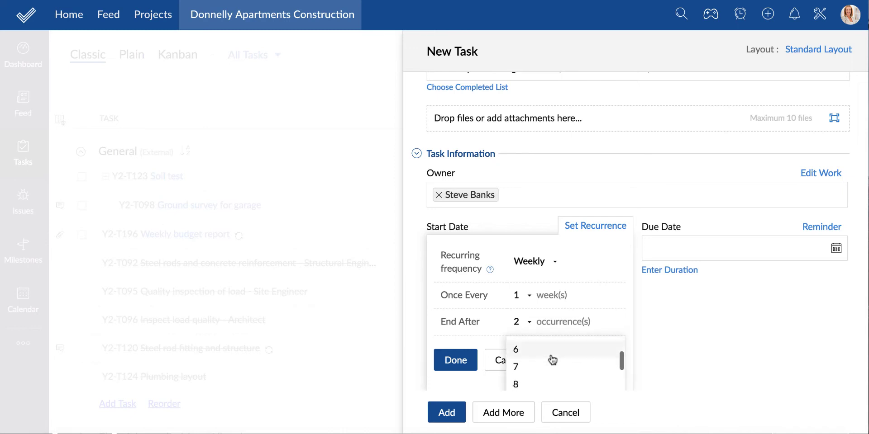
pyautogui.scroll(-2, 553, 360)
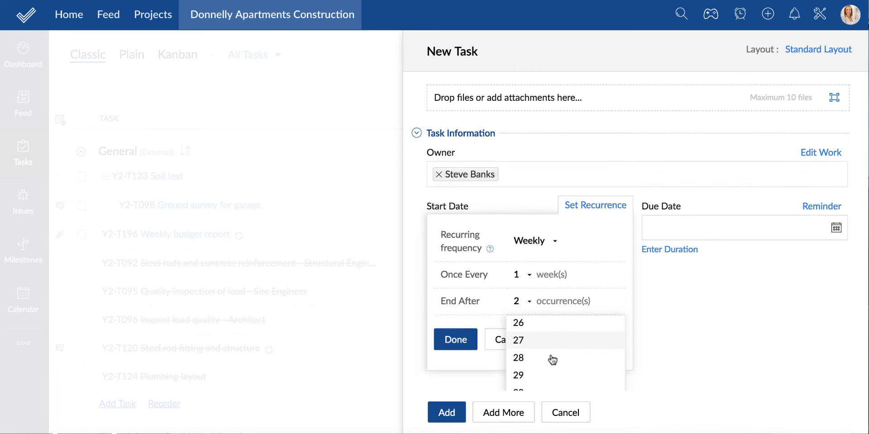
pyautogui.click(551, 379)
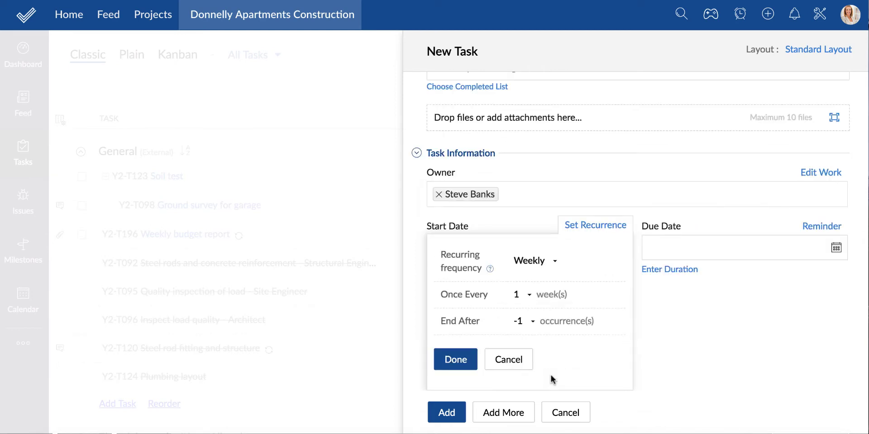
pyautogui.click(467, 359)
# Set the start date to 05/18/2018 09:00 am and the due date to 05/25/2018, and add the task
pyautogui.click(622, 265)
pyautogui.click(603, 173)
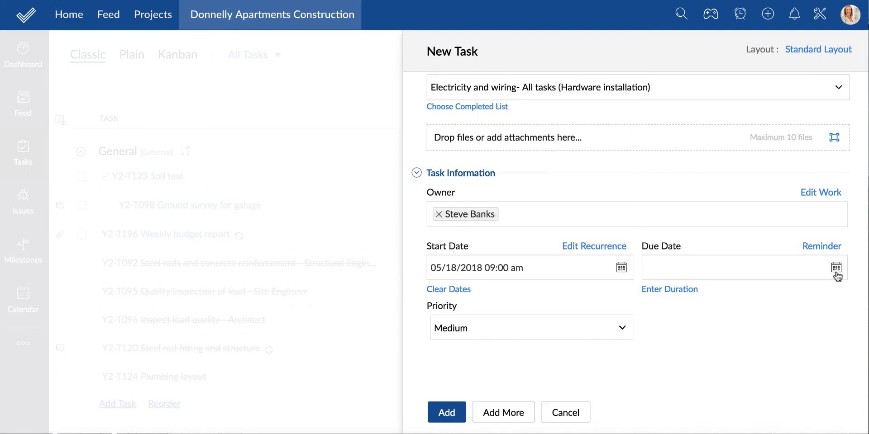
pyautogui.click(836, 268)
pyautogui.click(790, 203)
pyautogui.click(448, 413)
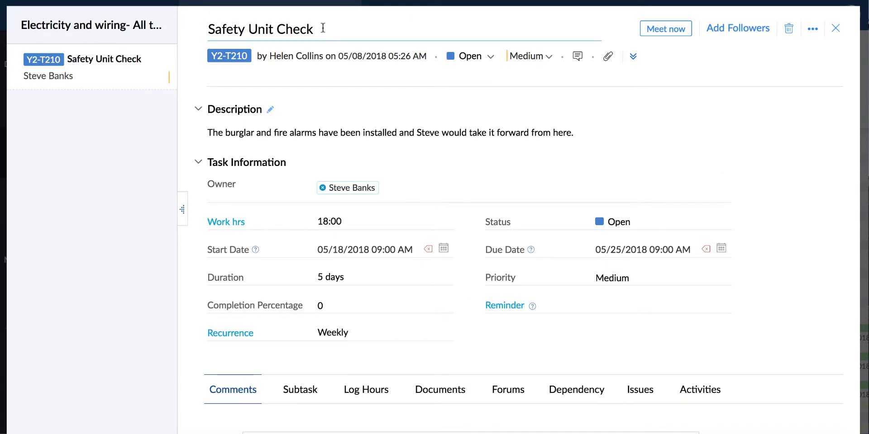
# Review the Safety Unit Check task's details, its status and priority choices, and its project, milestone and task list information
pyautogui.scroll(-1, 322, 28)
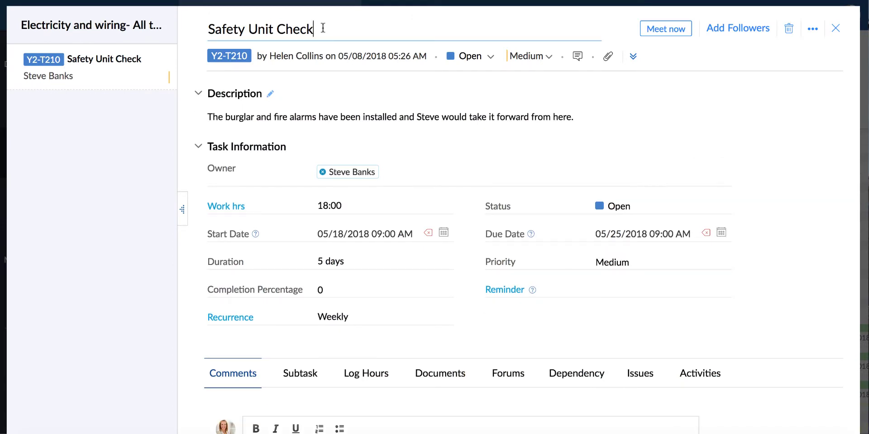
pyautogui.click(322, 28)
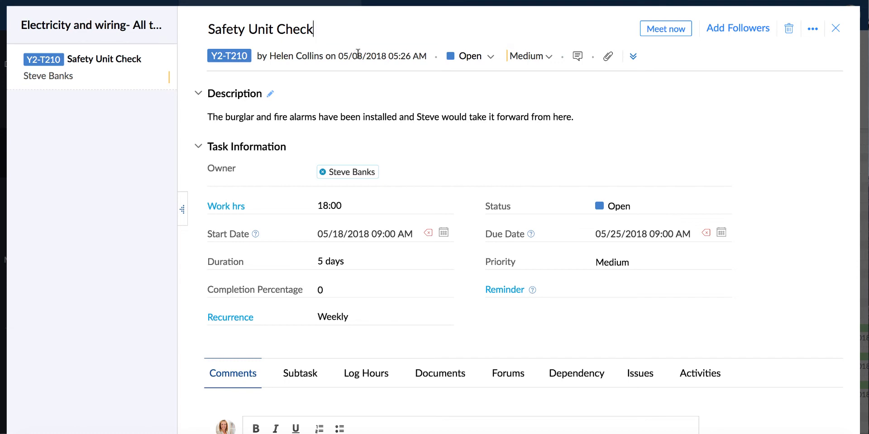
pyautogui.click(490, 59)
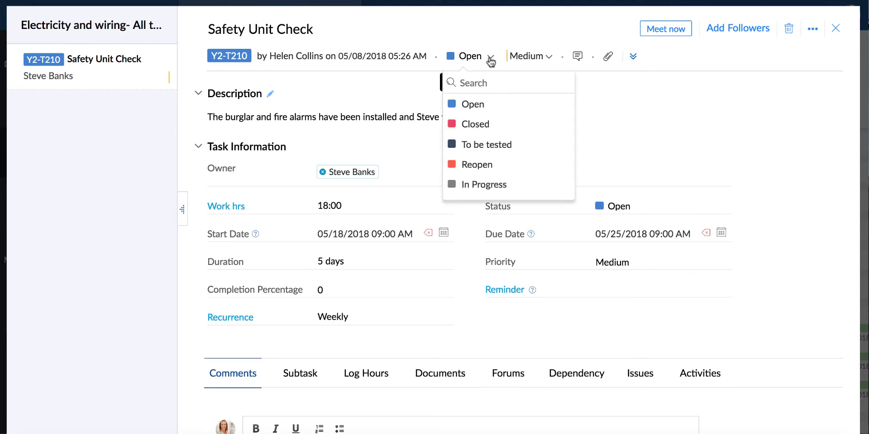
pyautogui.click(549, 61)
pyautogui.click(599, 103)
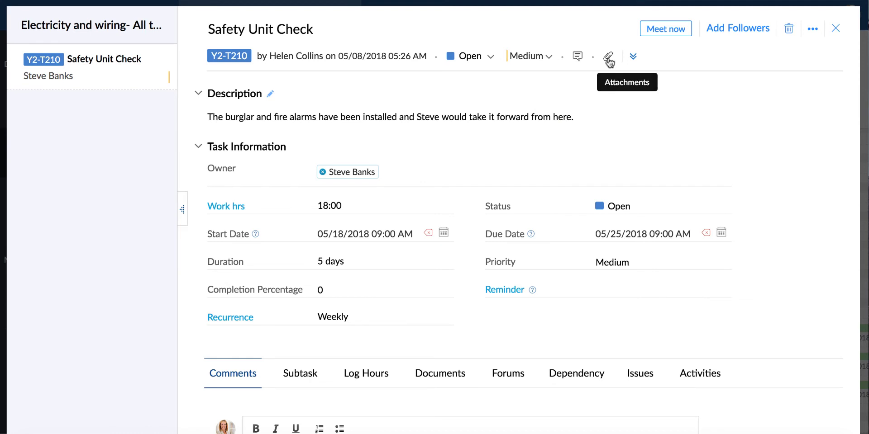
pyautogui.click(633, 57)
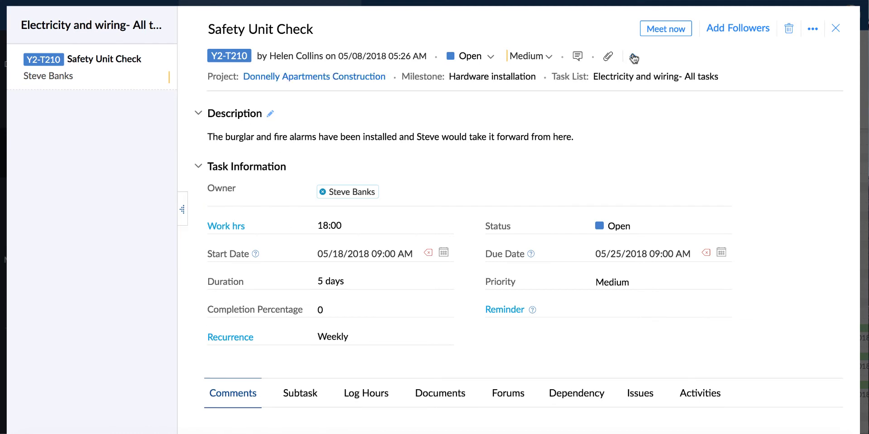
pyautogui.click(633, 57)
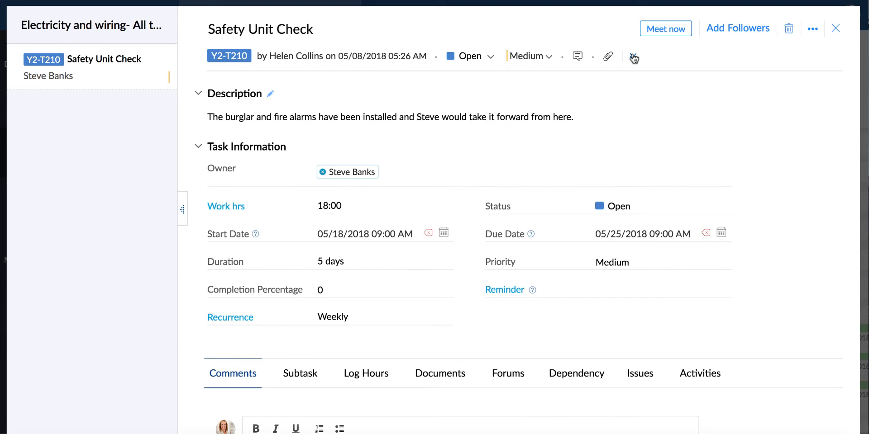
# Set the Safety Unit Check task's reminder to 1 day before
pyautogui.scroll(-1, 679, 203)
pyautogui.click(722, 256)
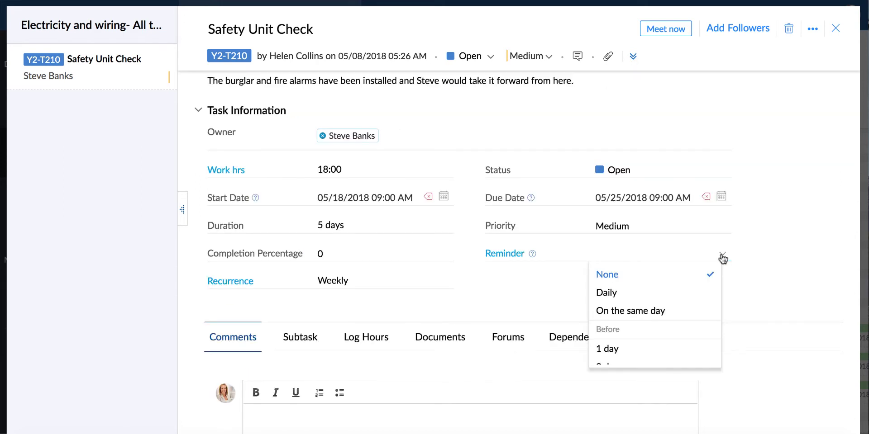
pyautogui.click(646, 350)
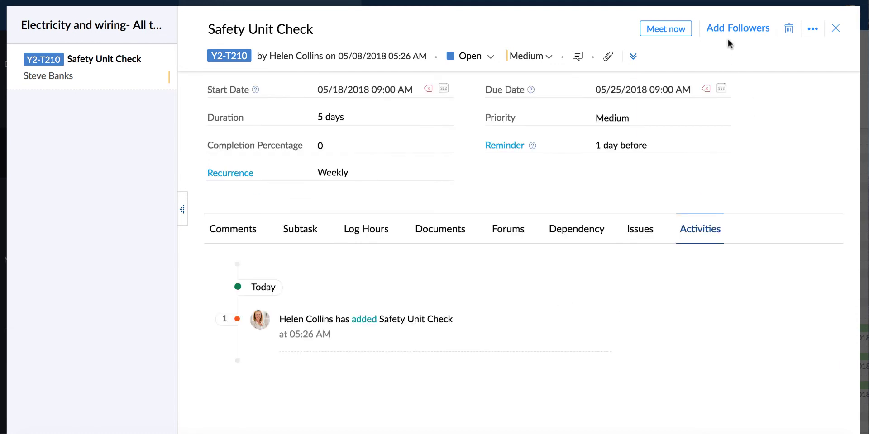
# Add a colleague as a follower of the Safety Unit Check task
pyautogui.click(740, 30)
pyautogui.write('kavit')
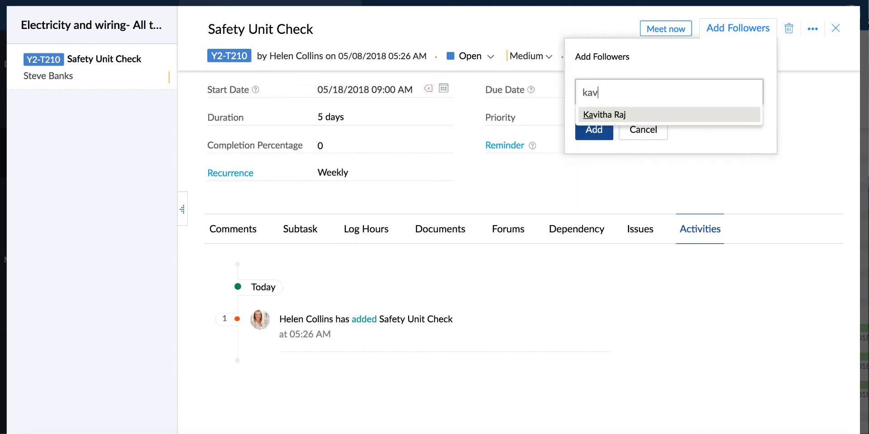
pyautogui.click(726, 118)
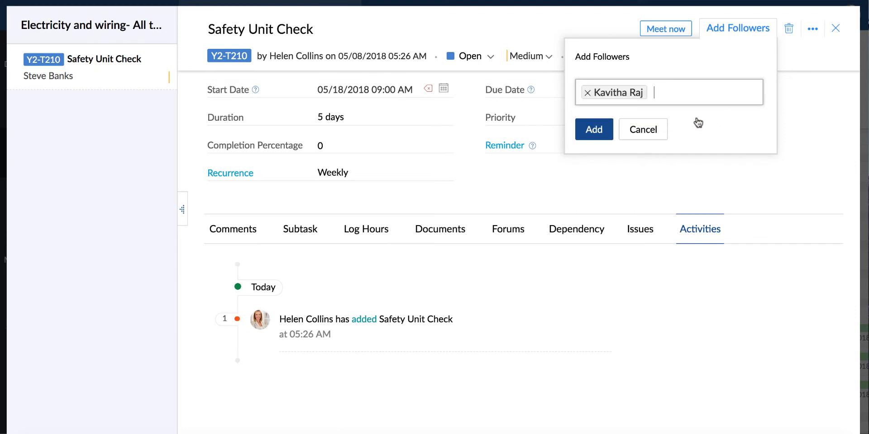
pyautogui.click(594, 137)
# Examine the options for moving the task to another task list or project, cancel the move and close the task details
pyautogui.click(813, 29)
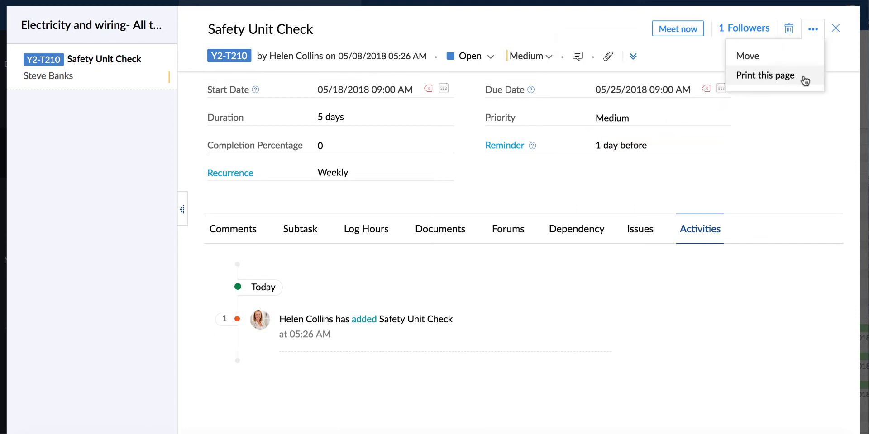
pyautogui.click(804, 62)
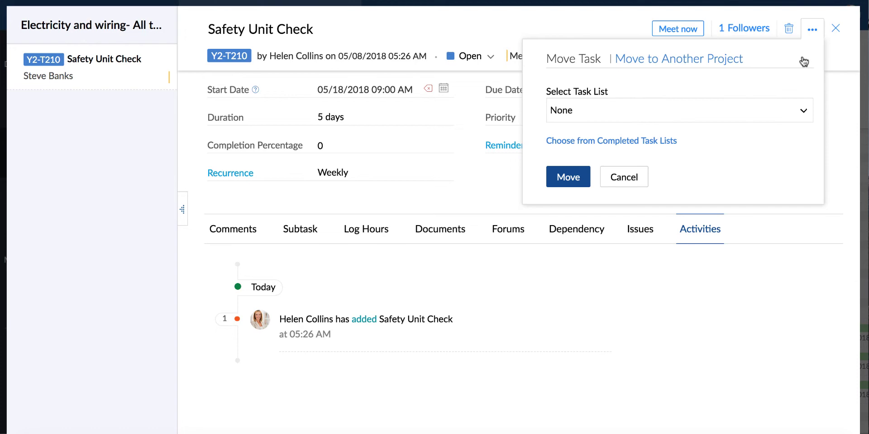
pyautogui.click(633, 107)
pyautogui.click(633, 109)
pyautogui.click(649, 59)
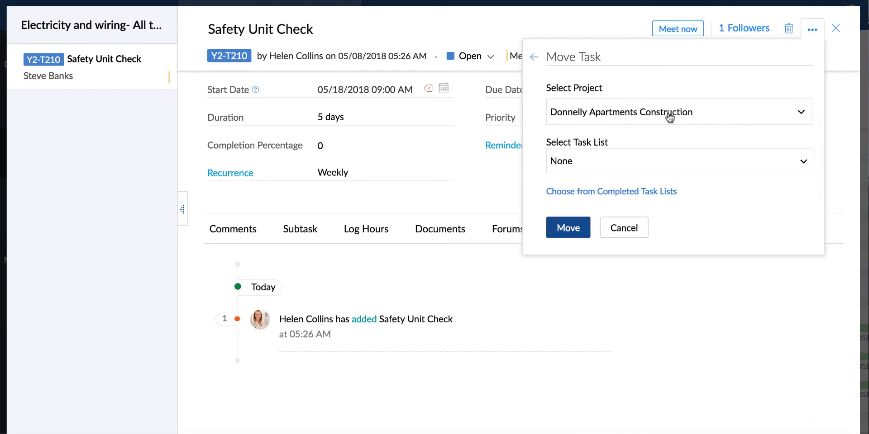
pyautogui.click(669, 118)
pyautogui.click(659, 97)
pyautogui.click(634, 230)
pyautogui.click(748, 195)
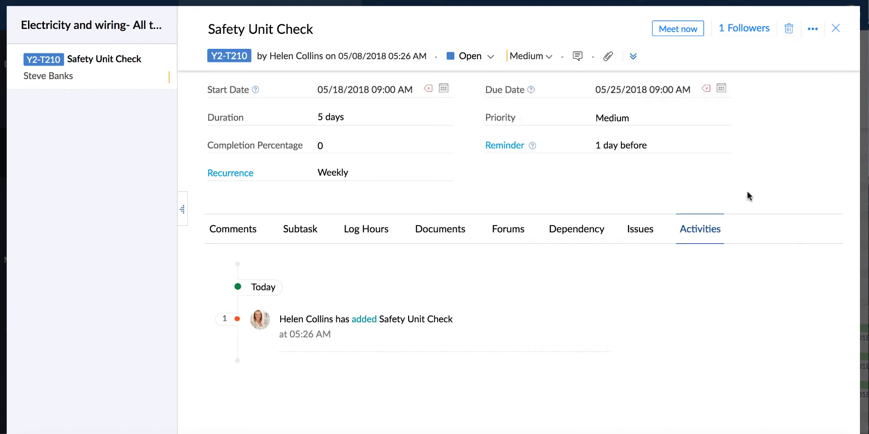
pyautogui.click(835, 32)
# Look at the actions offered for the Electricity and wiring task list, and view the project's closed task lists
pyautogui.scroll(5, 308, 181)
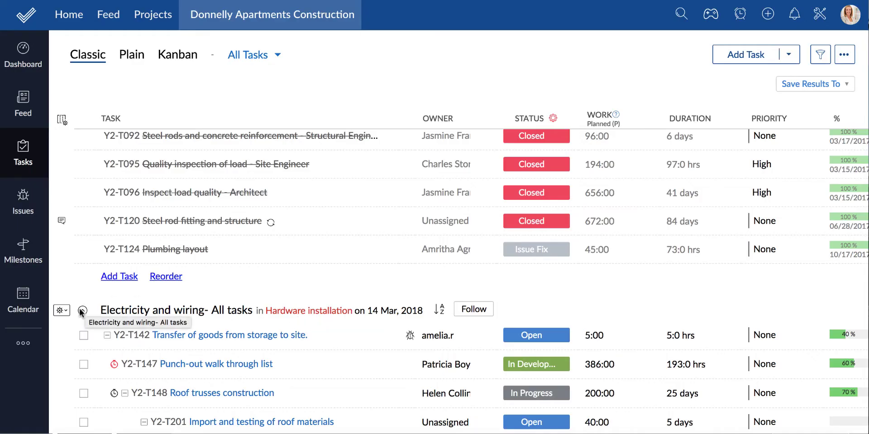
pyautogui.click(62, 310)
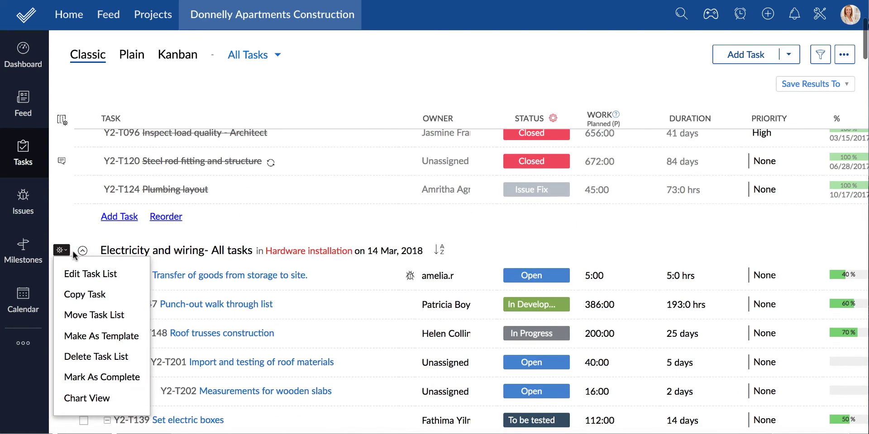
pyautogui.click(842, 56)
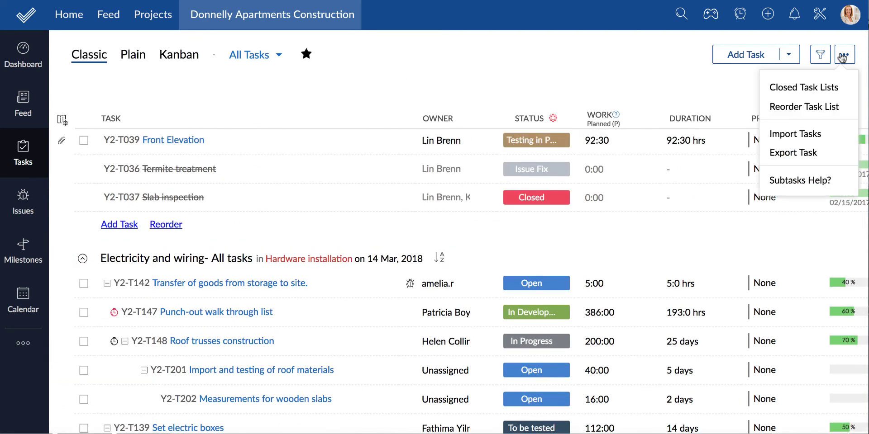
pyautogui.click(829, 88)
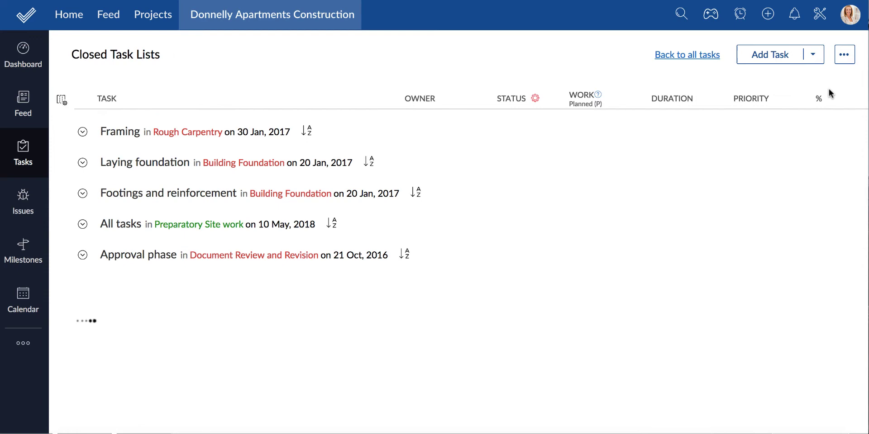
pyautogui.click(693, 55)
# View the page for reordering task lists and the file types offered for importing tasks
pyautogui.click(845, 58)
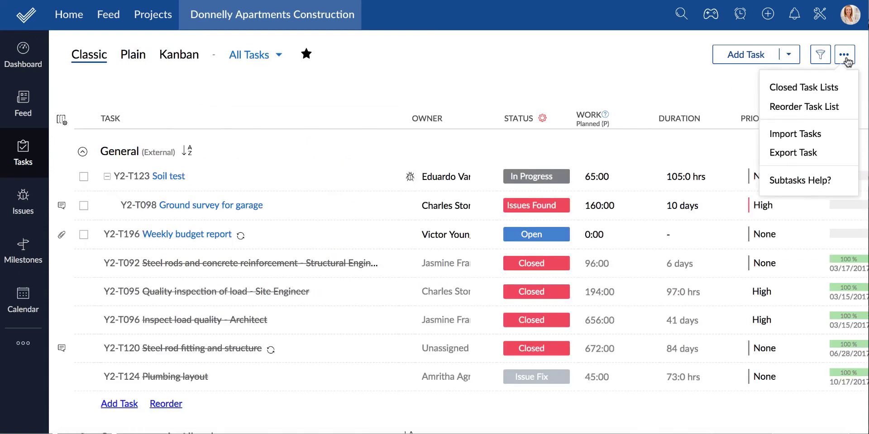
pyautogui.click(814, 107)
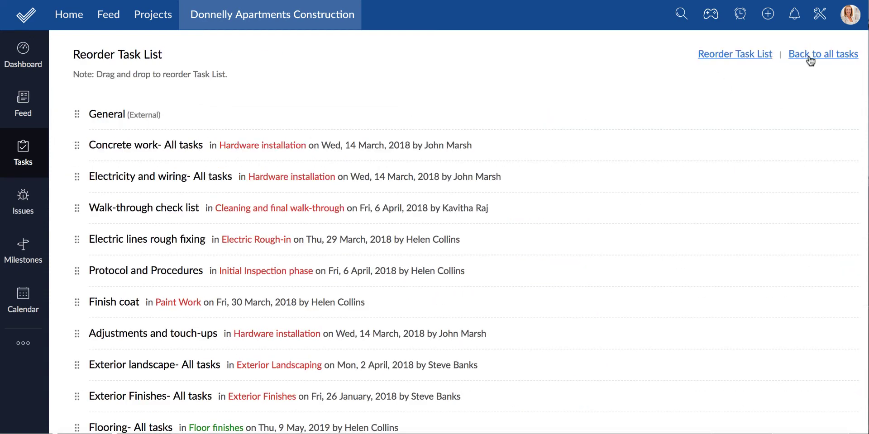
pyautogui.click(810, 55)
pyautogui.click(844, 56)
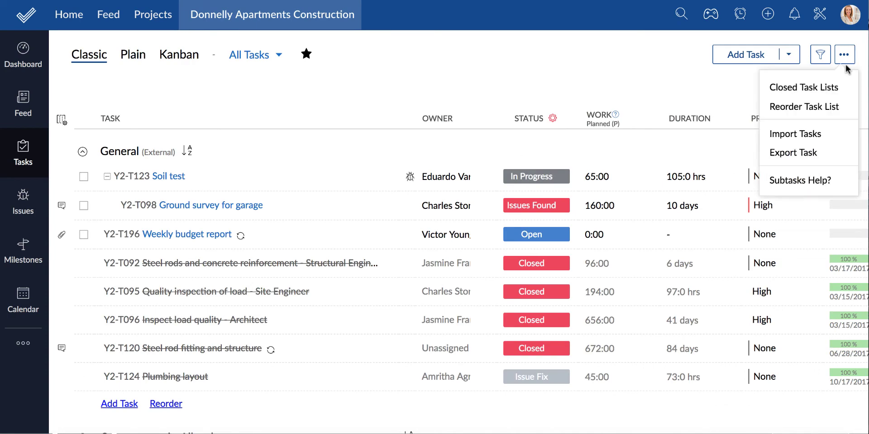
pyautogui.click(832, 132)
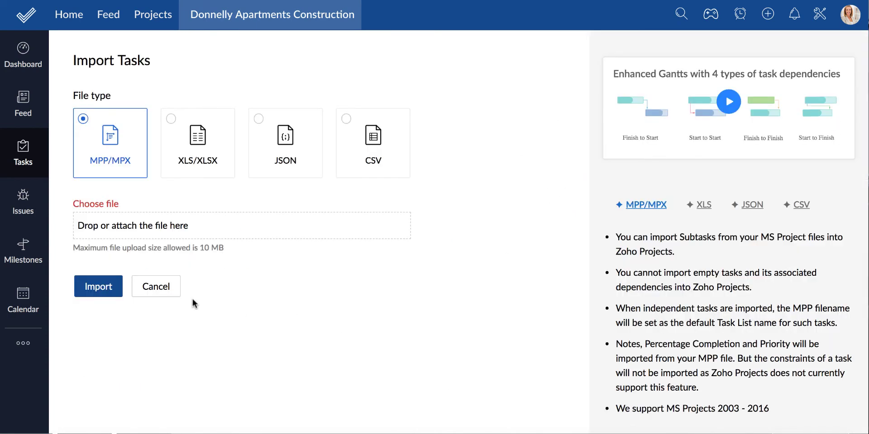
# Check the file formats available for exporting tasks and close the export form without exporting
pyautogui.click(844, 54)
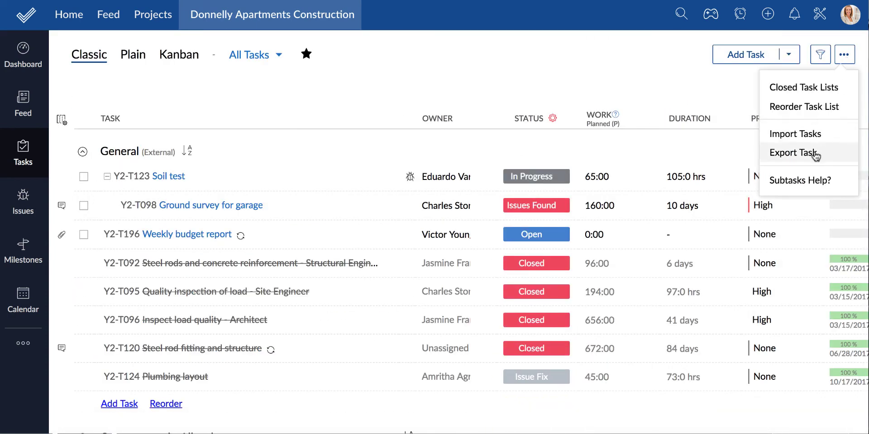
pyautogui.click(815, 153)
pyautogui.click(731, 183)
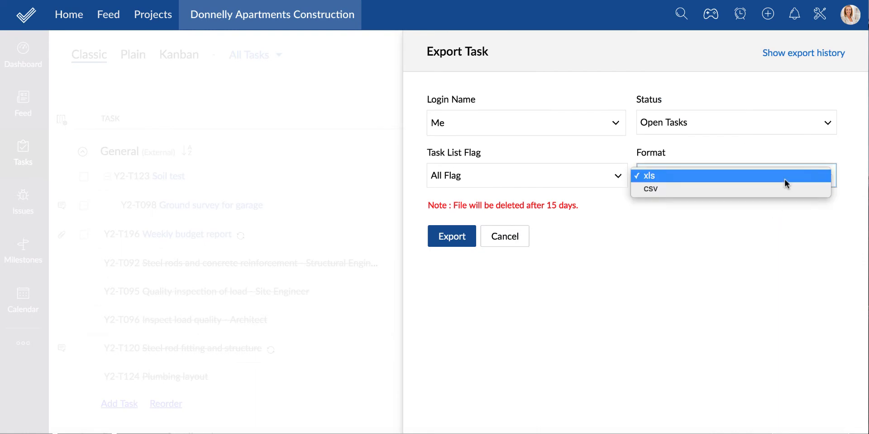
pyautogui.click(779, 231)
pyautogui.click(510, 236)
# Select the Pour basement slab task and the other tasks in the Concrete work- All tasks list for a bulk update
pyautogui.scroll(-5, 340, 183)
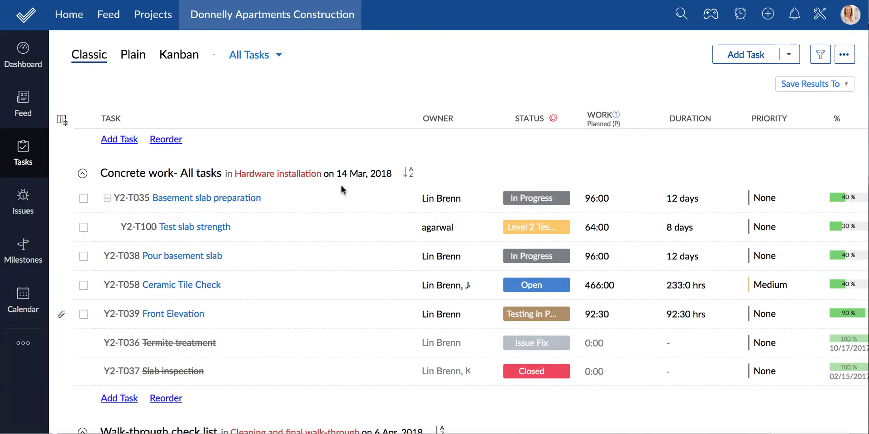
pyautogui.click(84, 258)
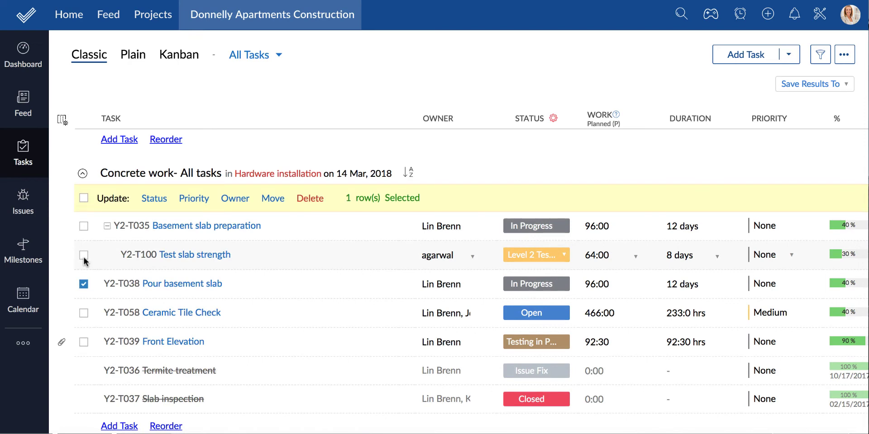
pyautogui.click(84, 199)
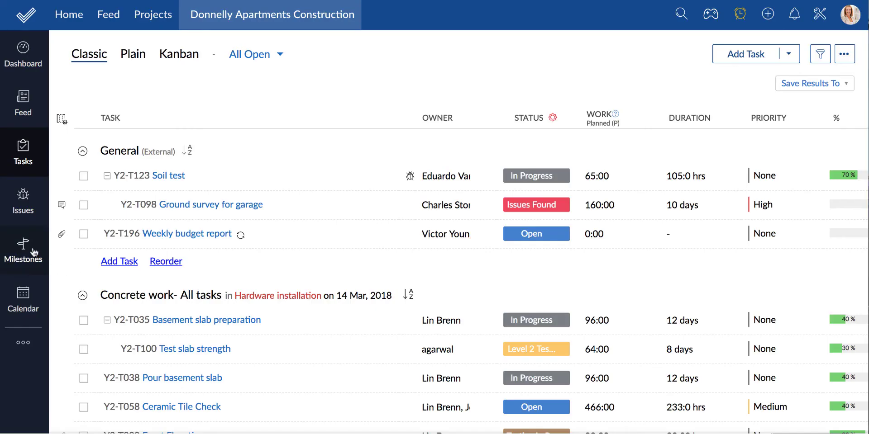
# Examine the project's milestones grouped as upcoming, overdue and completed
pyautogui.click(34, 253)
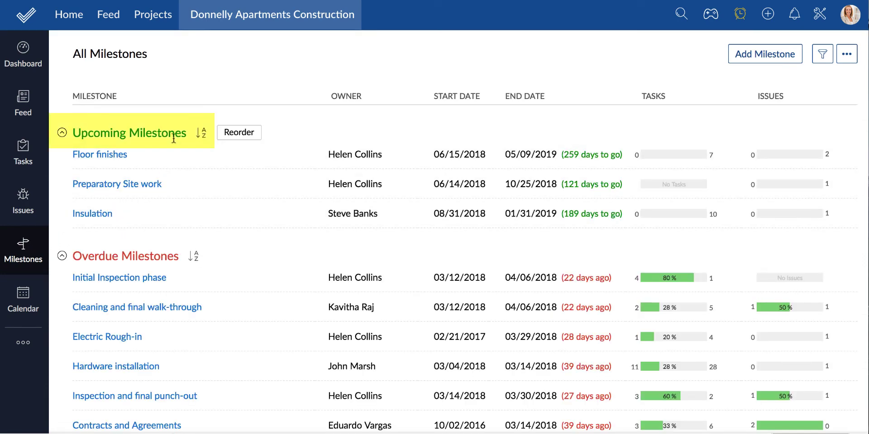
pyautogui.moveTo(180, 257)
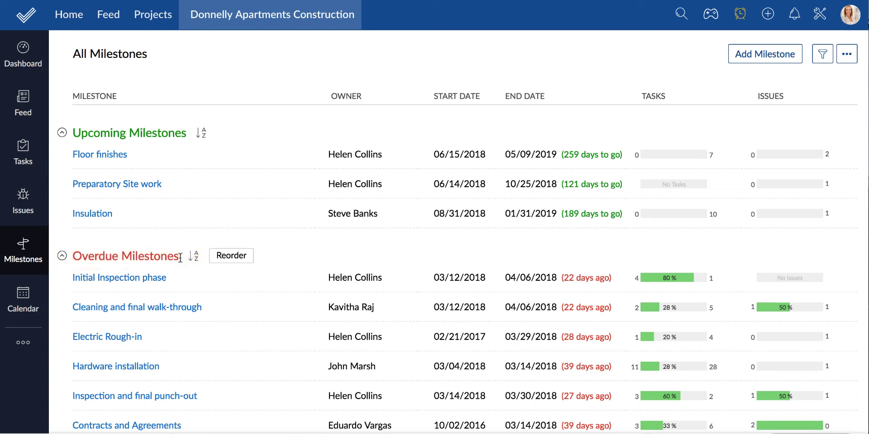
pyautogui.scroll(-2, 180, 257)
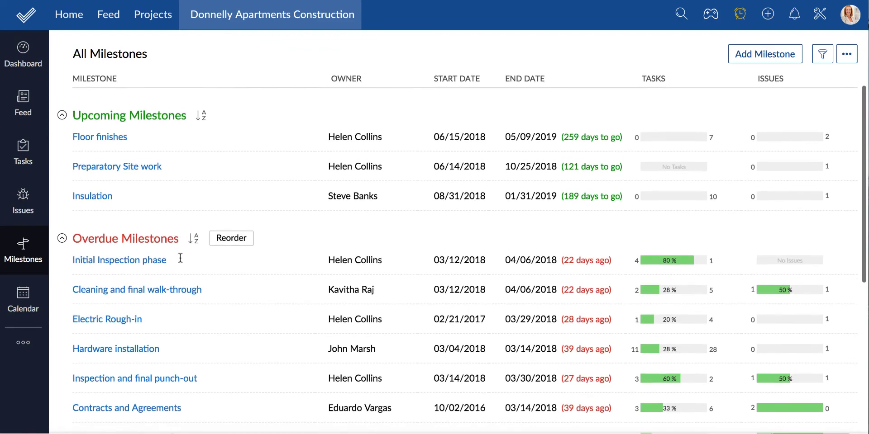
pyautogui.scroll(-8, 180, 257)
pyautogui.click(151, 362)
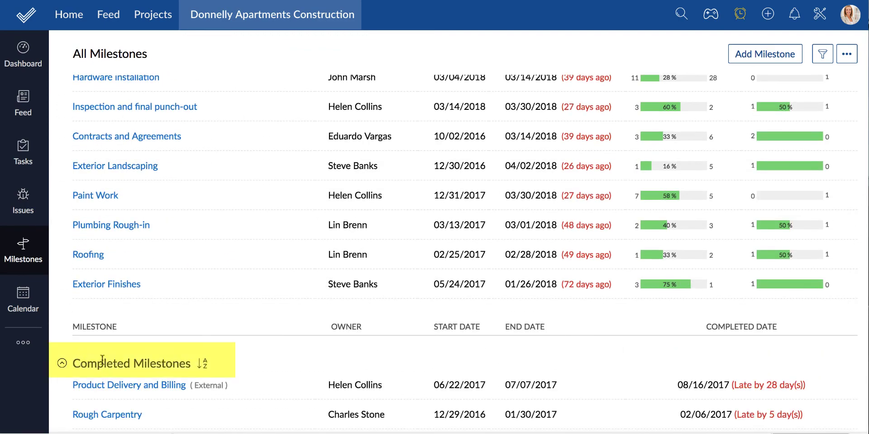
# Archive the completed Rough Carpentry milestone
pyautogui.scroll(-3, 151, 362)
pyautogui.moveTo(151, 362)
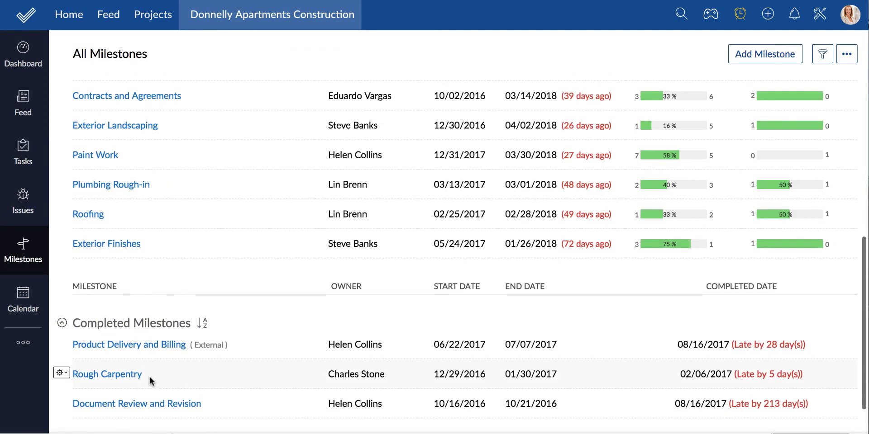
pyautogui.click(64, 373)
pyautogui.click(72, 414)
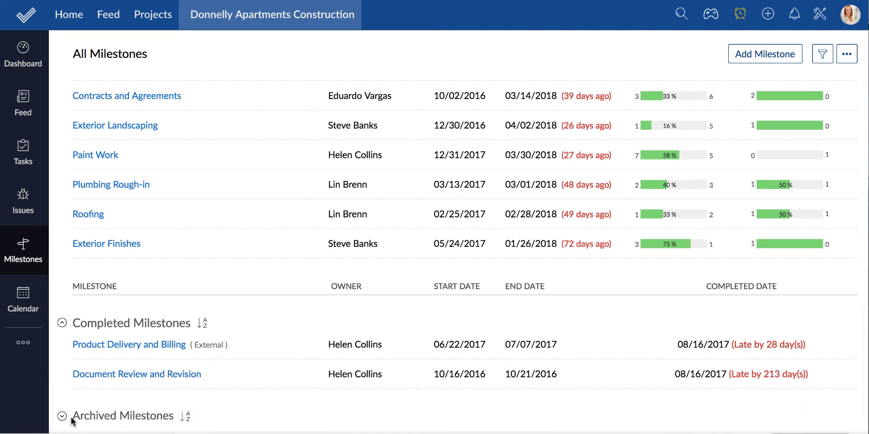
# Expand the archived milestones and restore Building Foundation to the completed milestones
pyautogui.scroll(-1, 63, 396)
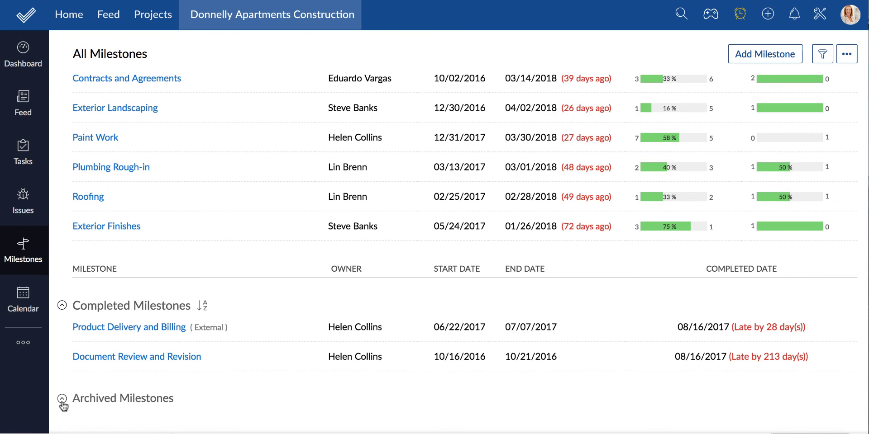
pyautogui.click(62, 399)
pyautogui.scroll(-3, 94, 399)
pyautogui.click(64, 399)
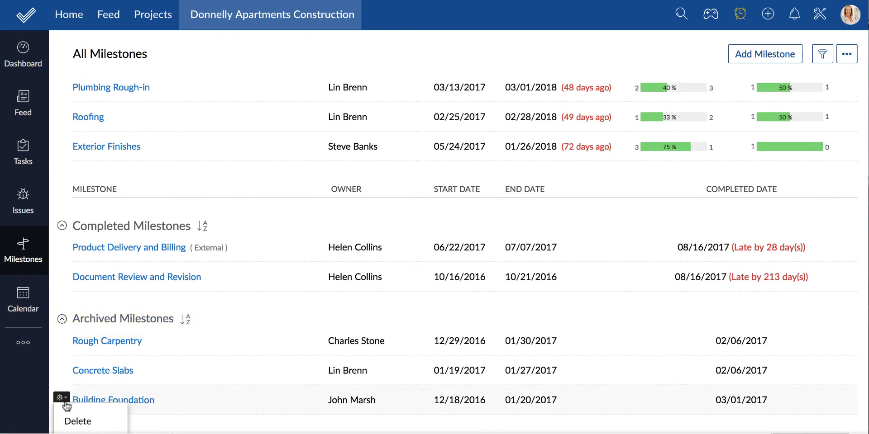
pyautogui.scroll(-2, 68, 399)
pyautogui.click(71, 408)
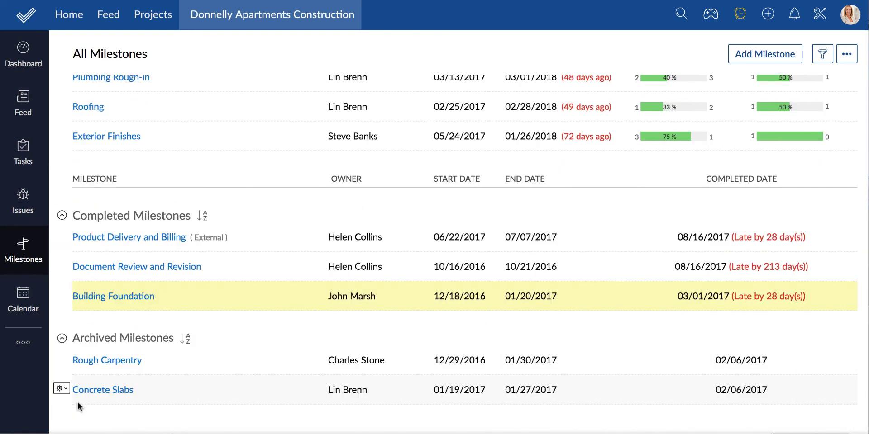
# Add an internal milestone named Goals for May 2018 with end date 06/08/2018, checking the explanation of the milestone flags
pyautogui.click(745, 56)
pyautogui.write('Goals for ')
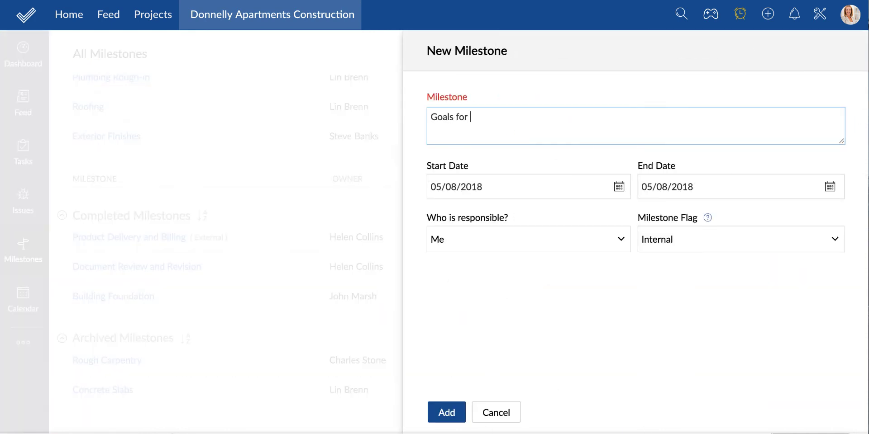
pyautogui.write('May 2018')
pyautogui.click(772, 194)
pyautogui.click(764, 212)
pyautogui.click(731, 268)
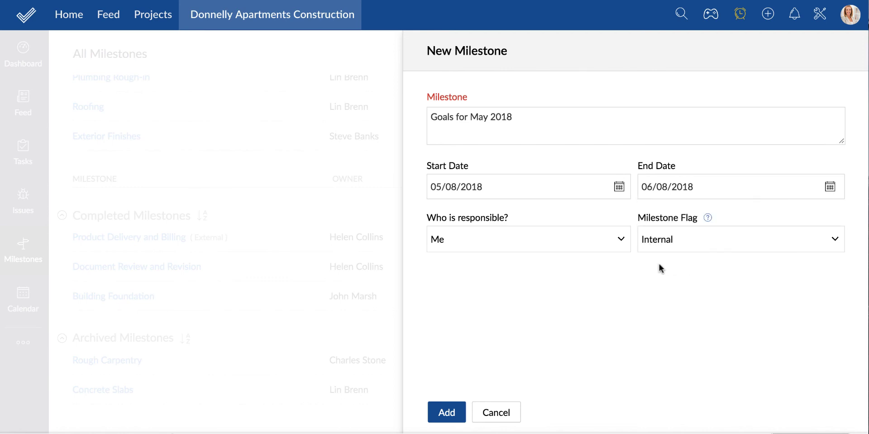
pyautogui.moveTo(707, 219)
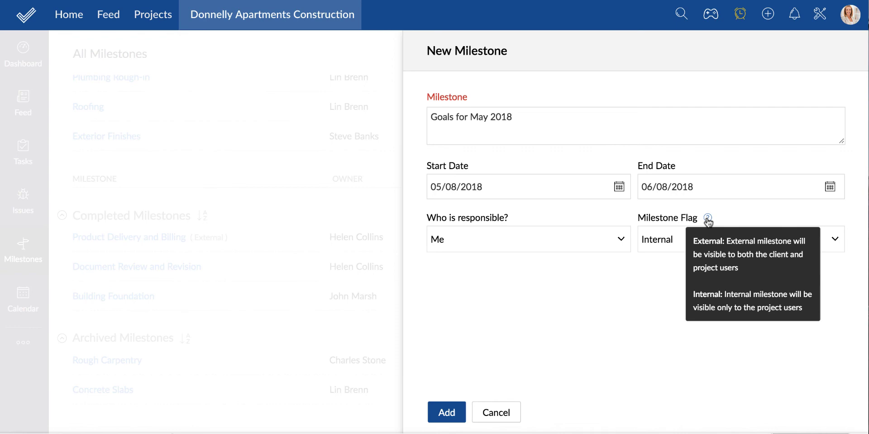
pyautogui.click(447, 416)
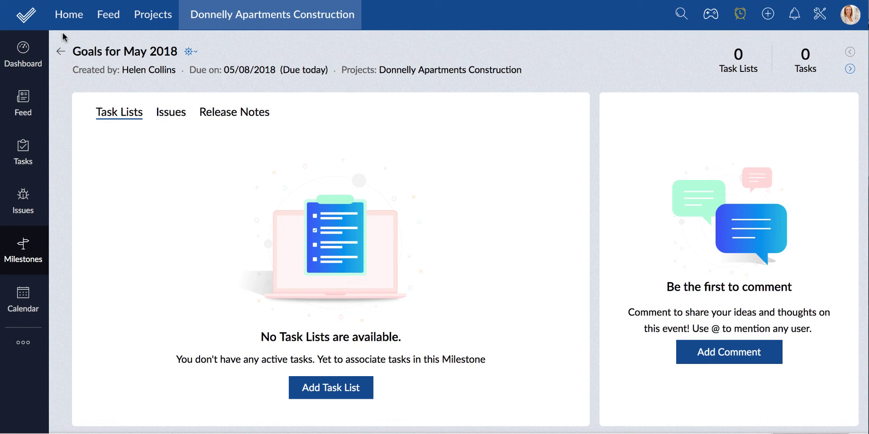
# View the full list of own open tasks across all projects from the home page
pyautogui.click(66, 18)
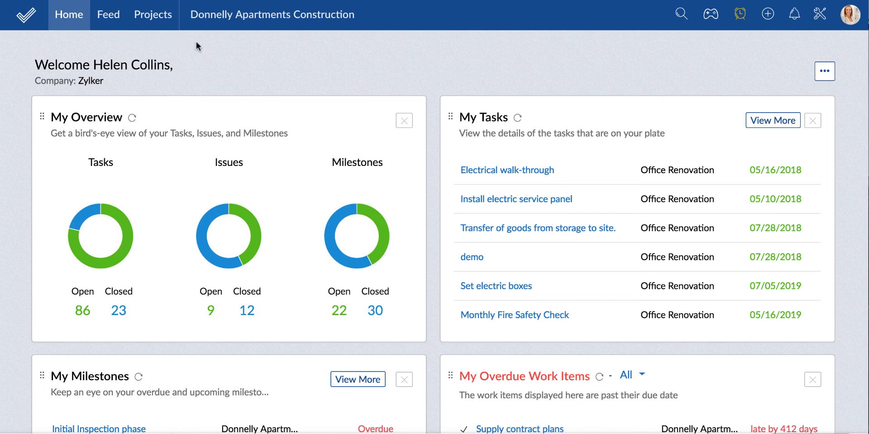
pyautogui.click(763, 128)
pyautogui.scroll(-3, 630, 165)
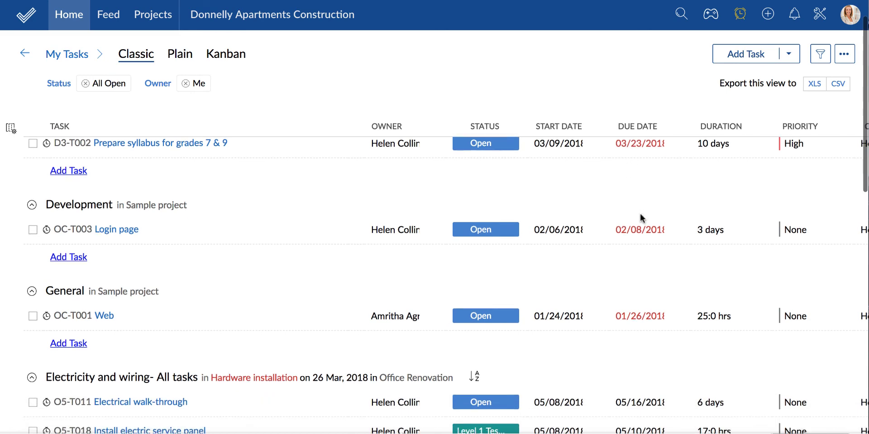
# Switch to own milestones across all projects, look through them by status and group them by project
pyautogui.click(68, 55)
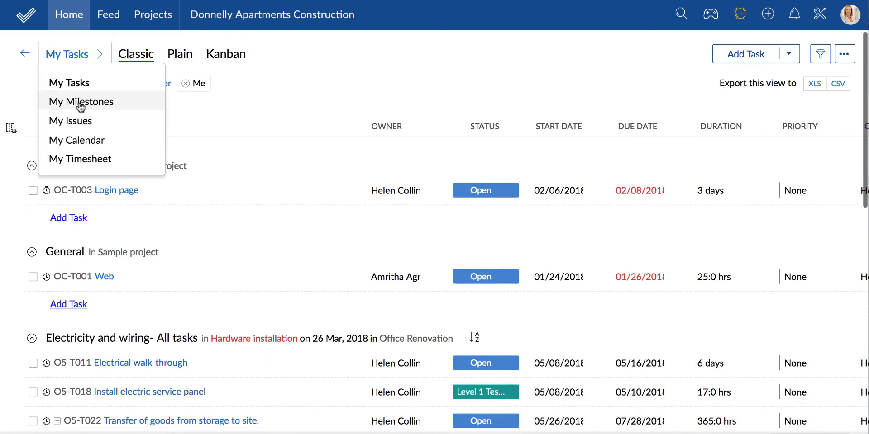
pyautogui.click(81, 105)
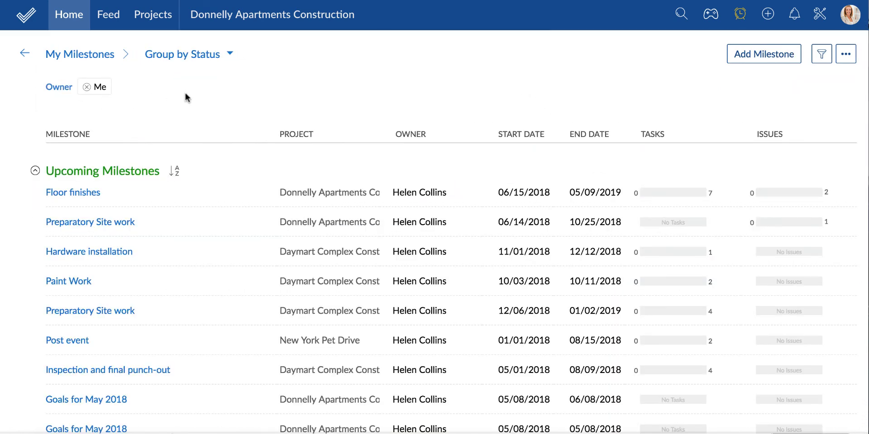
pyautogui.scroll(-3, 330, 183)
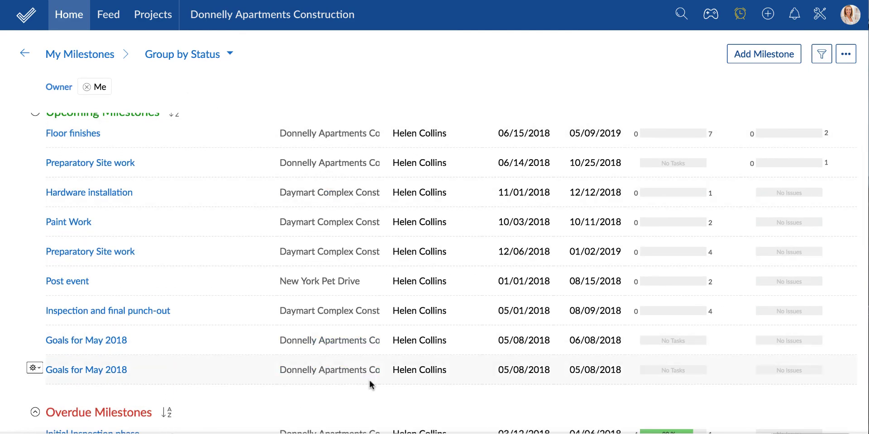
pyautogui.scroll(-3, 368, 379)
pyautogui.scroll(-1, 370, 385)
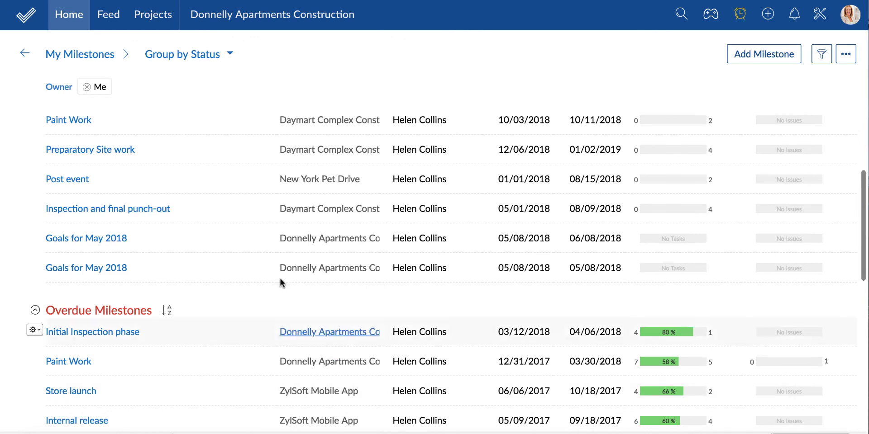
pyautogui.click(203, 55)
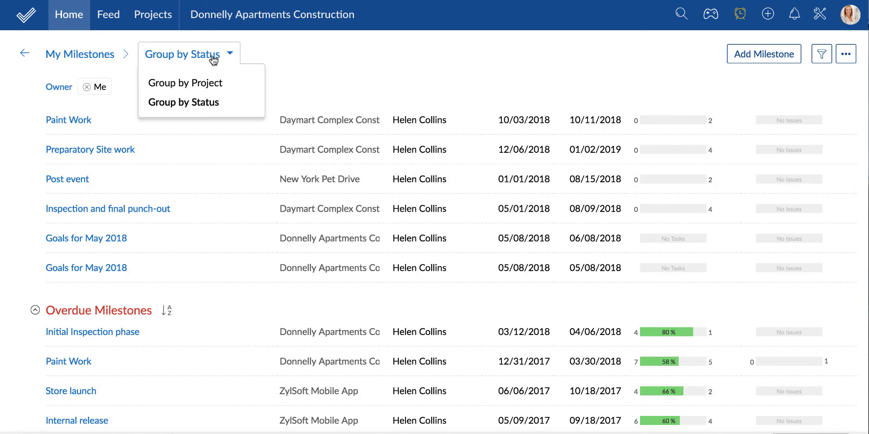
pyautogui.click(220, 83)
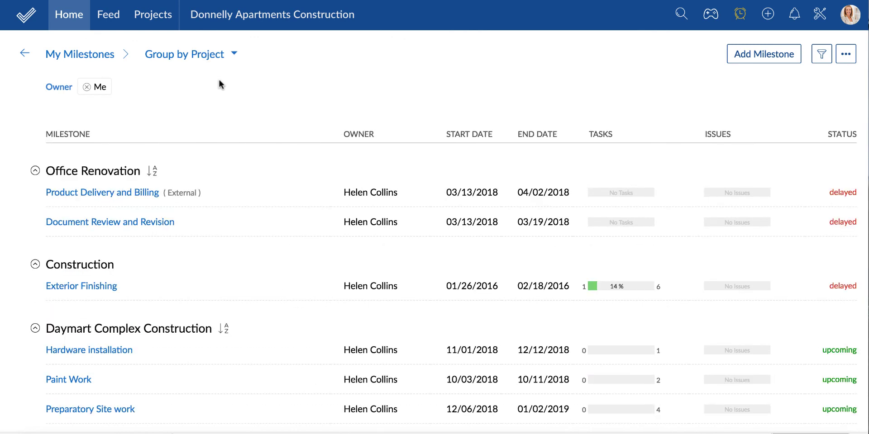